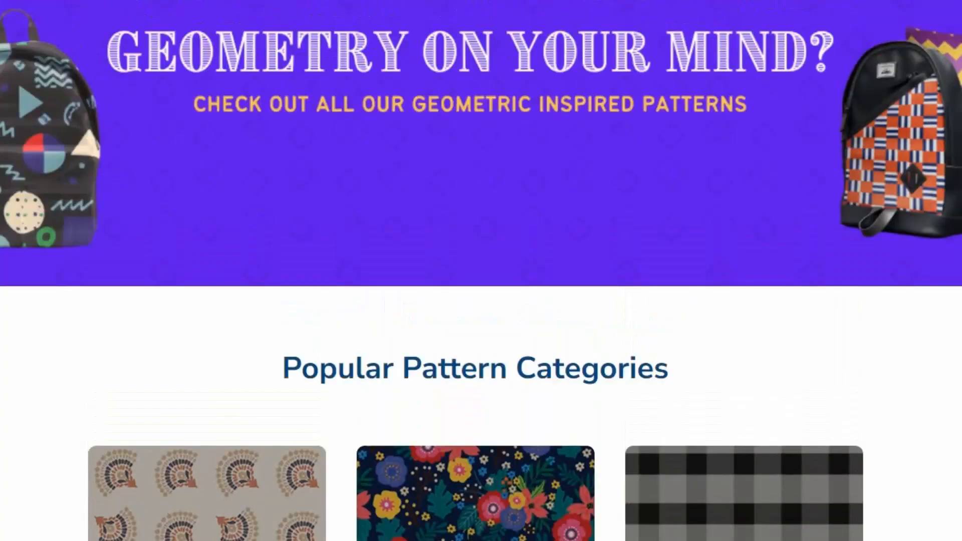
# - Examine the popular pattern categories, the product samples under "The magic of patterns" and the gallery of free patterns
pyautogui.scroll(-5, 481, 271)
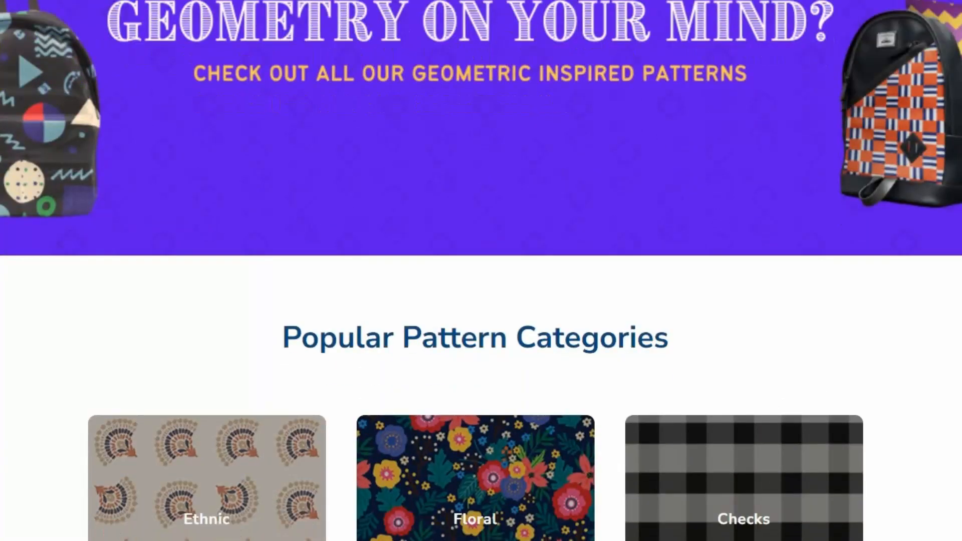
pyautogui.scroll(-4, 481, 271)
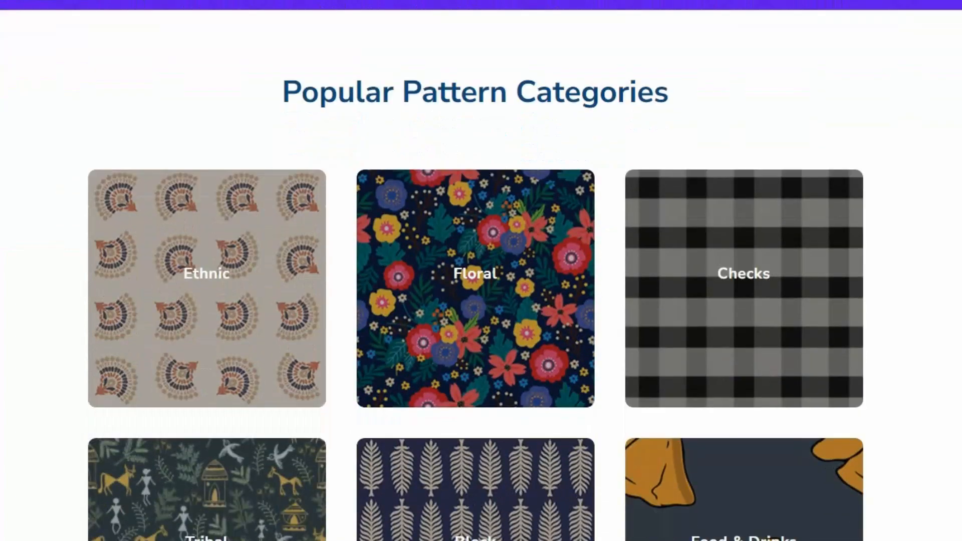
pyautogui.scroll(-4, 481, 270)
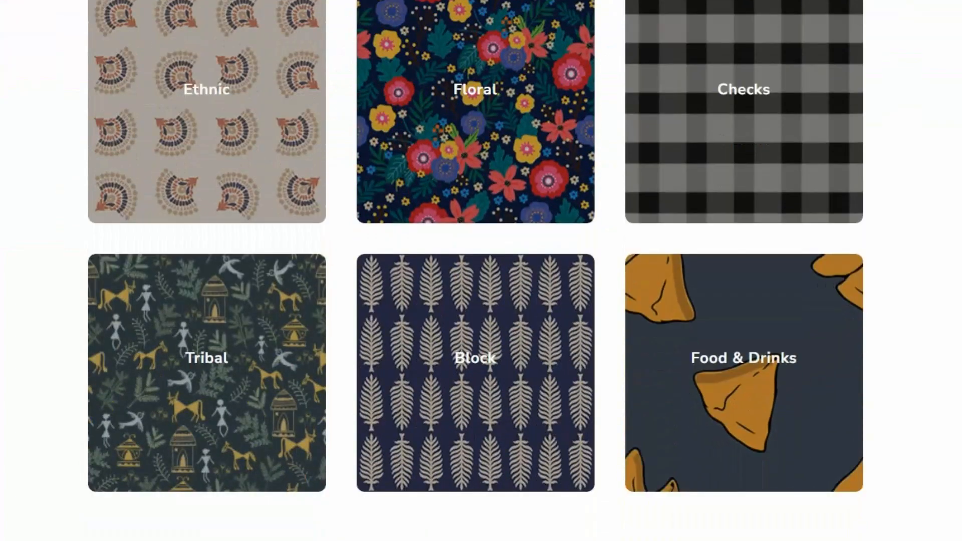
pyautogui.scroll(-4, 481, 271)
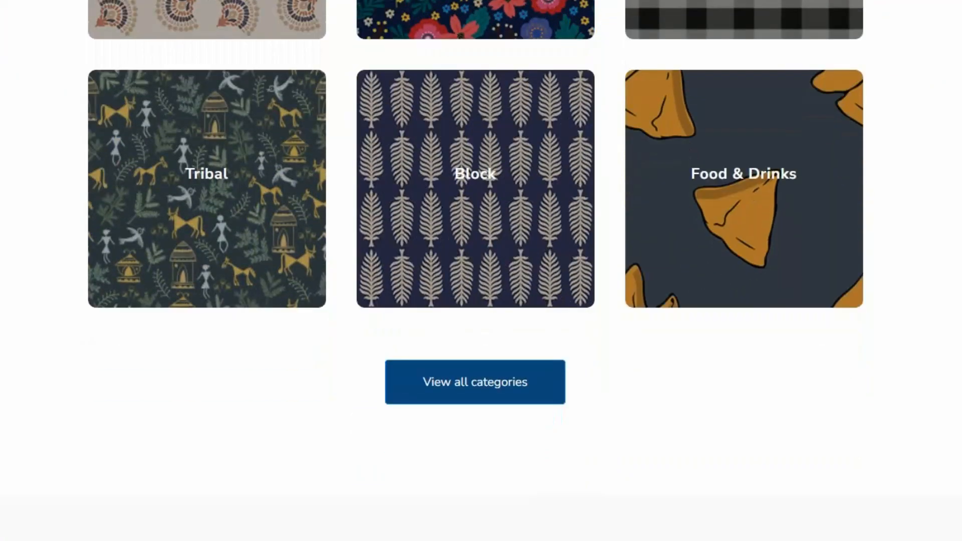
pyautogui.scroll(-4, 481, 270)
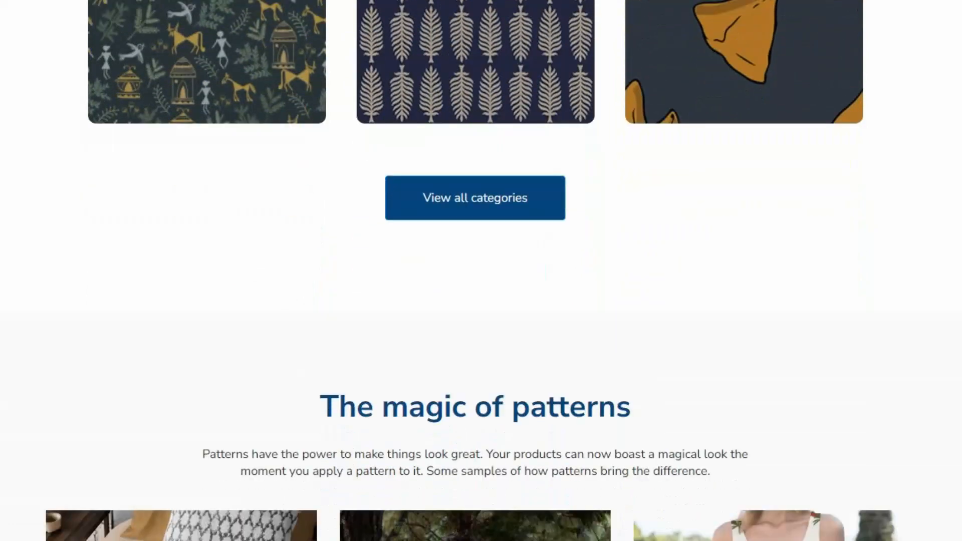
pyautogui.scroll(-4, 481, 271)
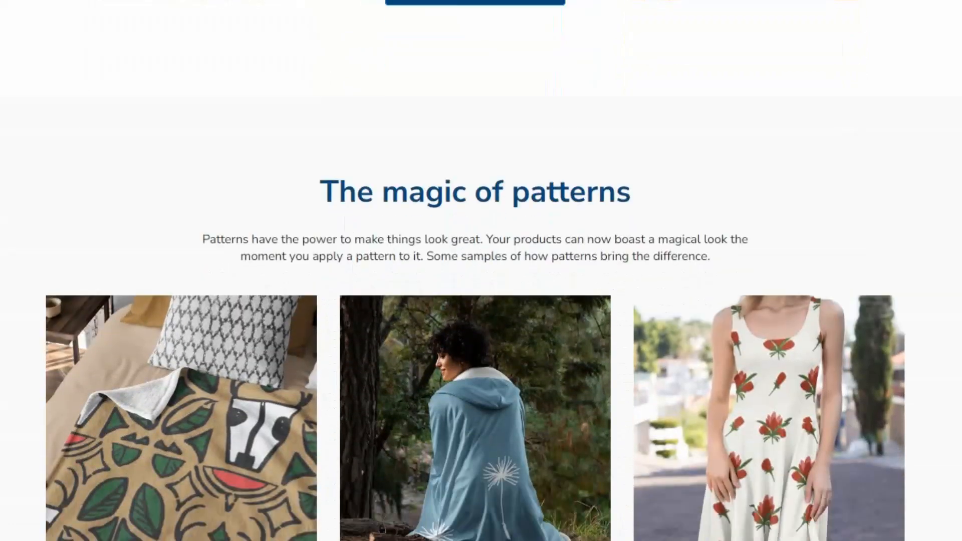
pyautogui.scroll(-4, 481, 271)
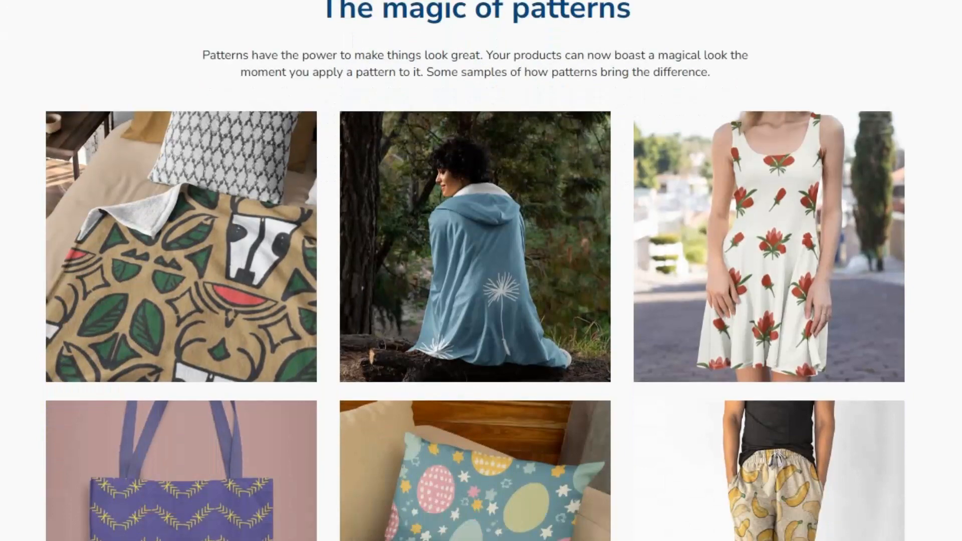
pyautogui.scroll(-4, 480, 270)
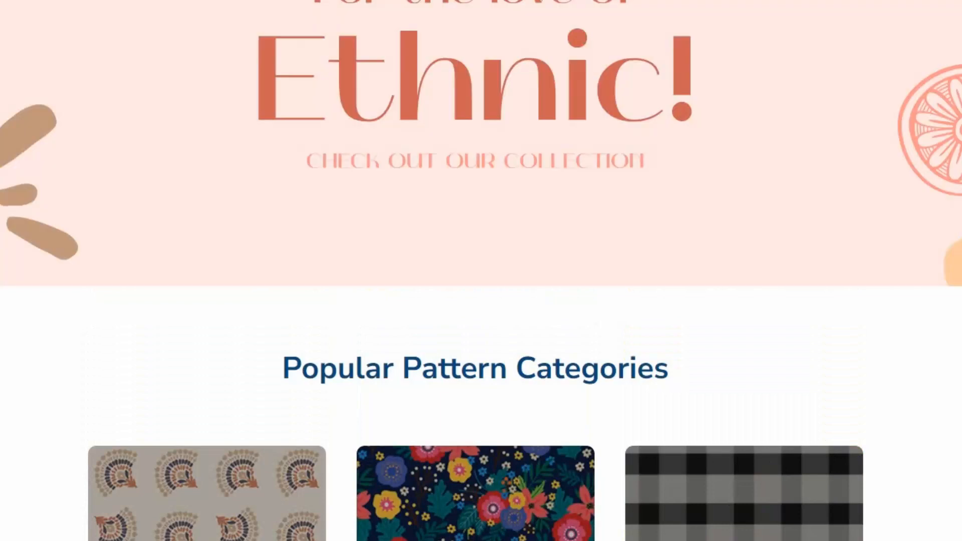
pyautogui.scroll(-15, 480, 271)
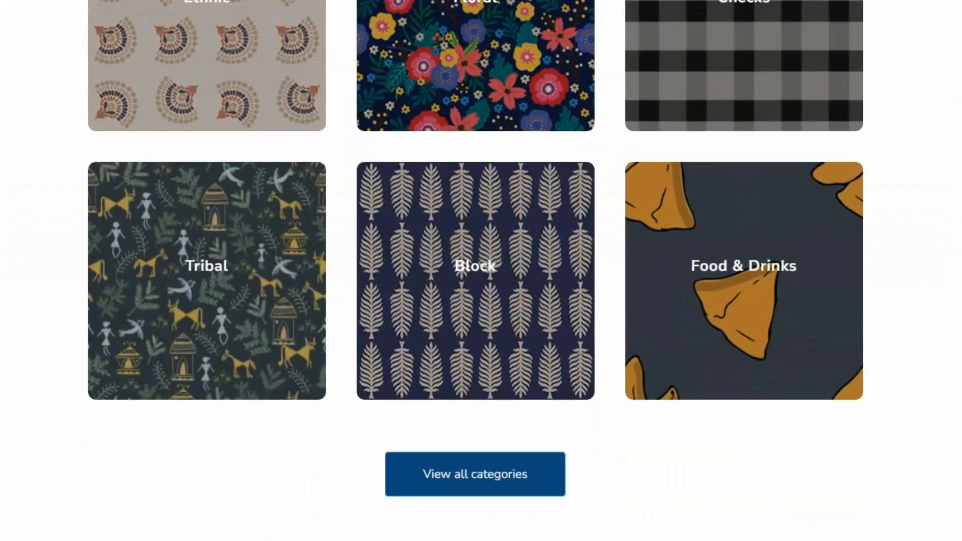
pyautogui.scroll(-20, 481, 270)
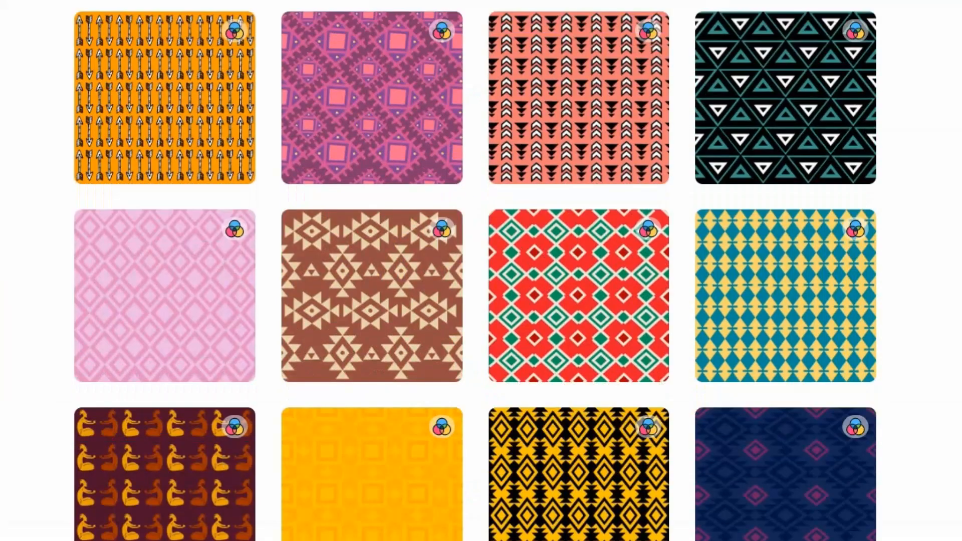
pyautogui.scroll(-5, 481, 271)
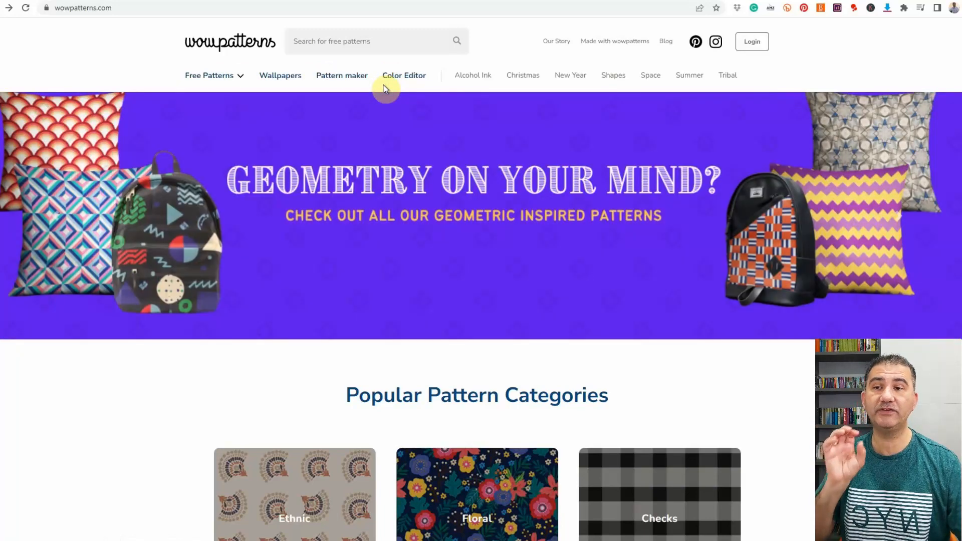
# - Open the Pattern maker page of the wowpatterns site and launch its web app
pyautogui.scroll(-1, 481, 280)
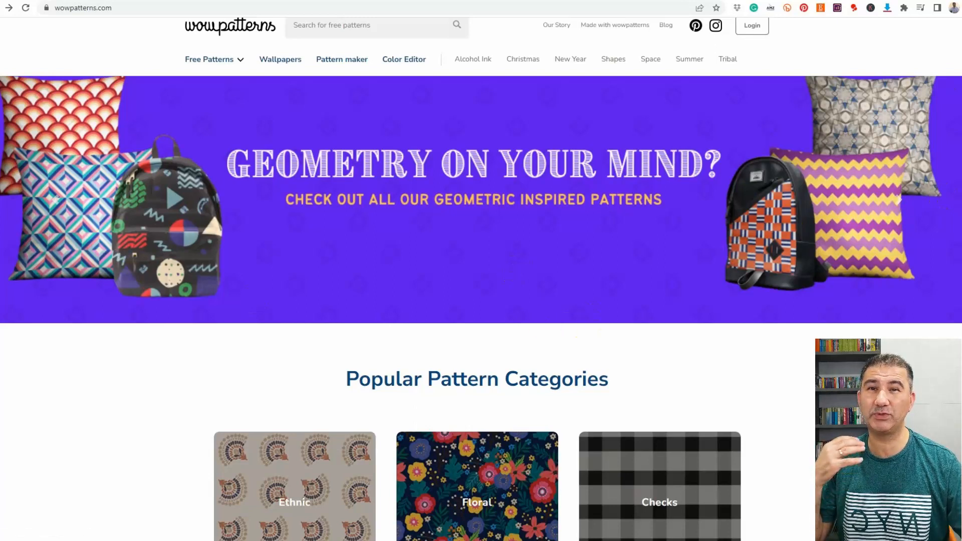
pyautogui.scroll(-5, 481, 278)
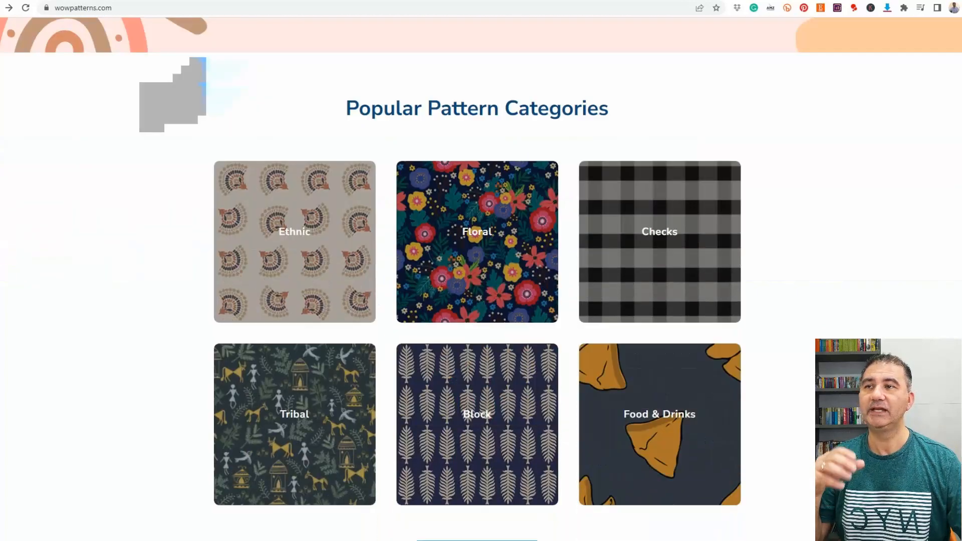
pyautogui.scroll(-2, 481, 278)
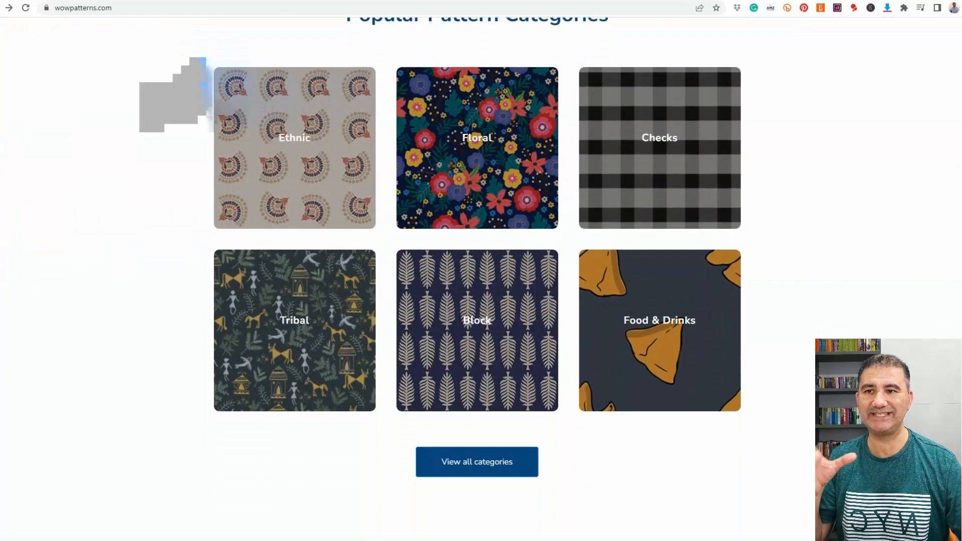
pyautogui.scroll(-1, 481, 279)
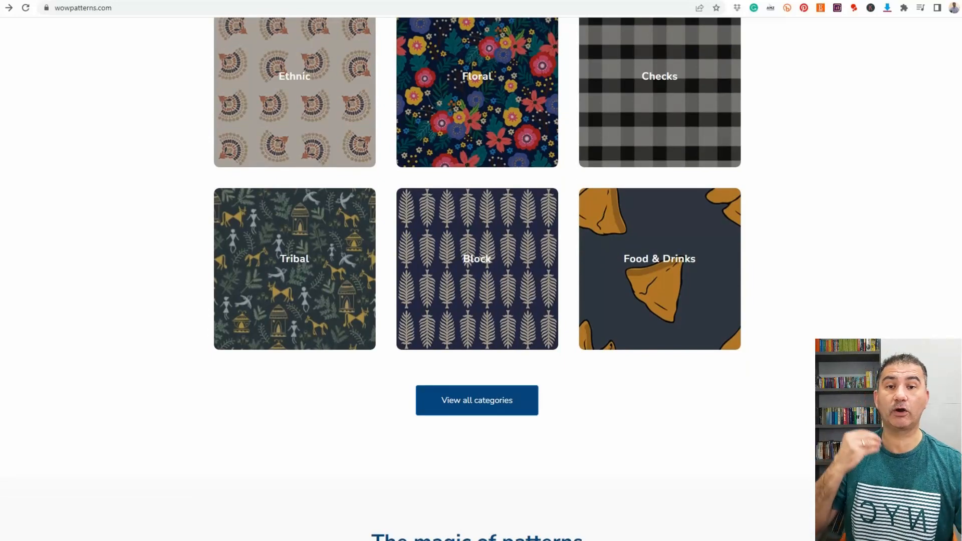
pyautogui.scroll(7, 476, 278)
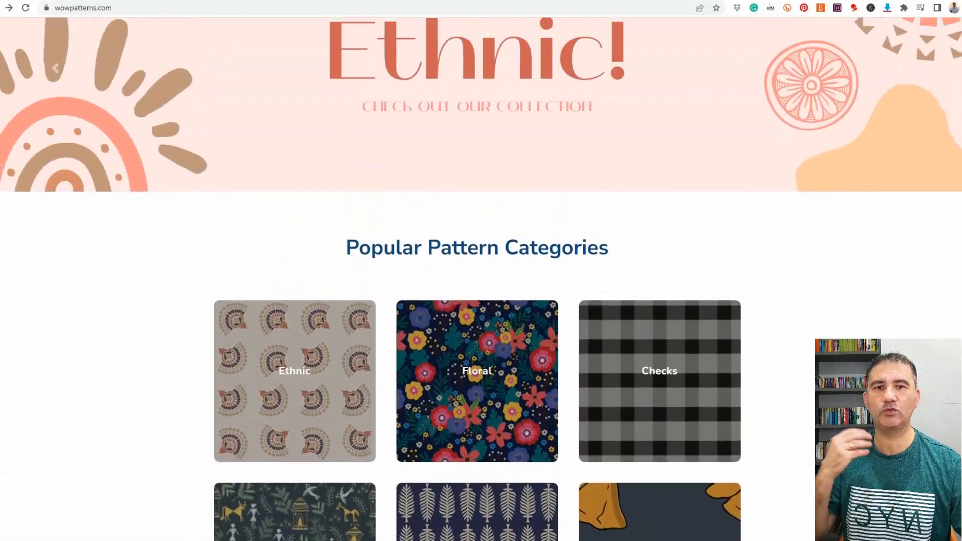
pyautogui.scroll(2, 477, 279)
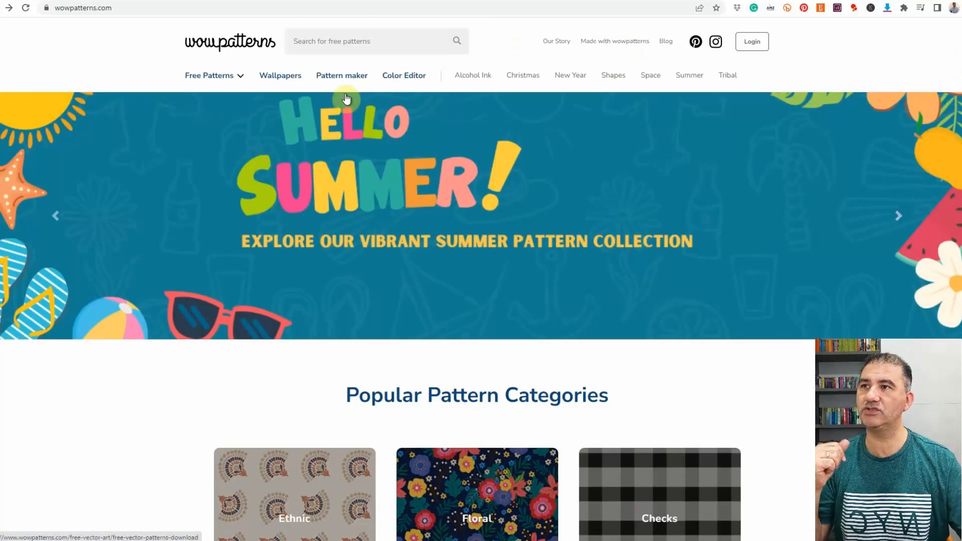
pyautogui.click(340, 80)
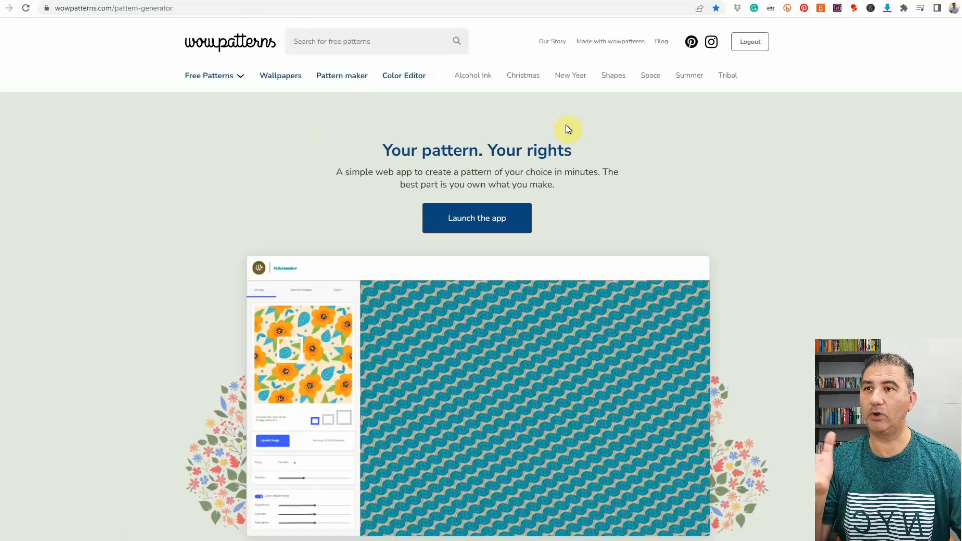
pyautogui.click(469, 223)
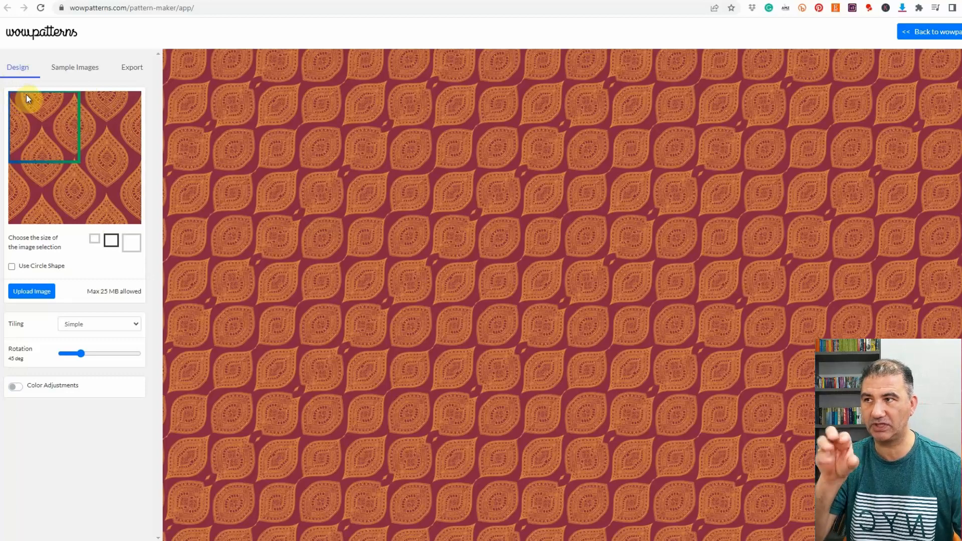
# - Try the smallest image selection, set it to the largest size, and test the circle shape before turning it off again
pyautogui.click(95, 242)
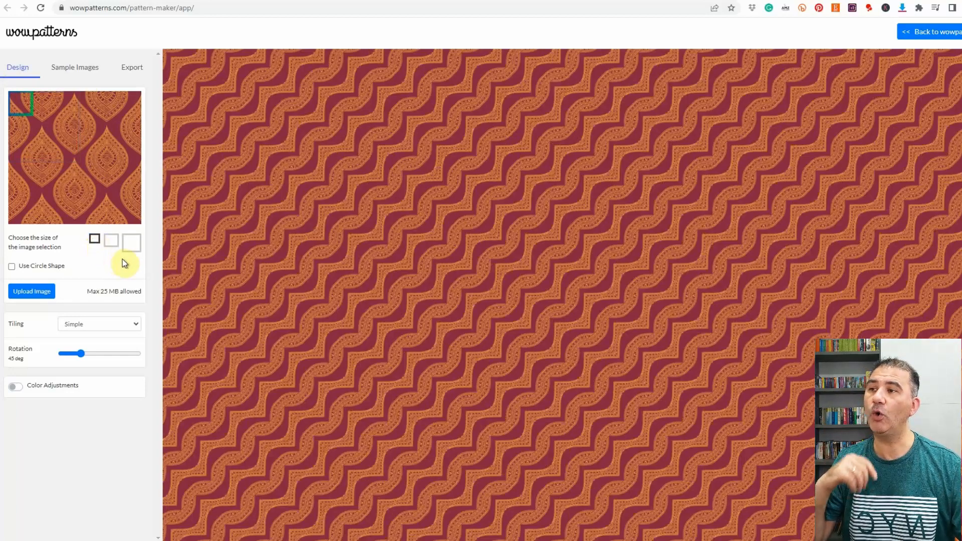
pyautogui.click(131, 248)
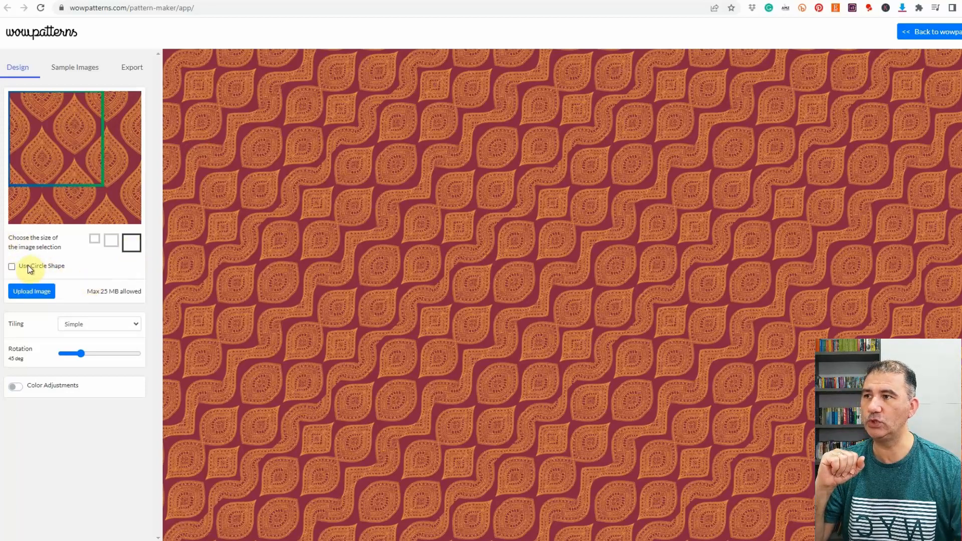
pyautogui.click(11, 267)
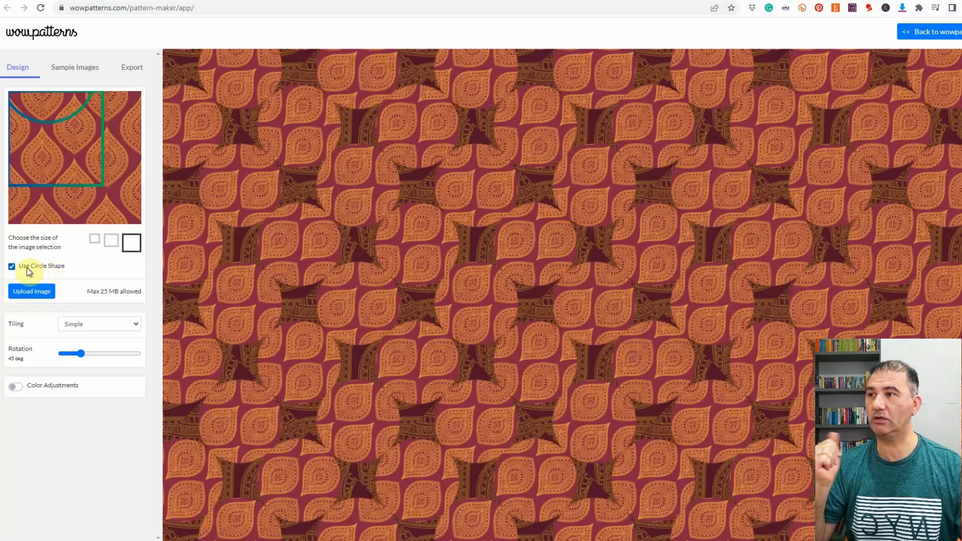
pyautogui.click(12, 266)
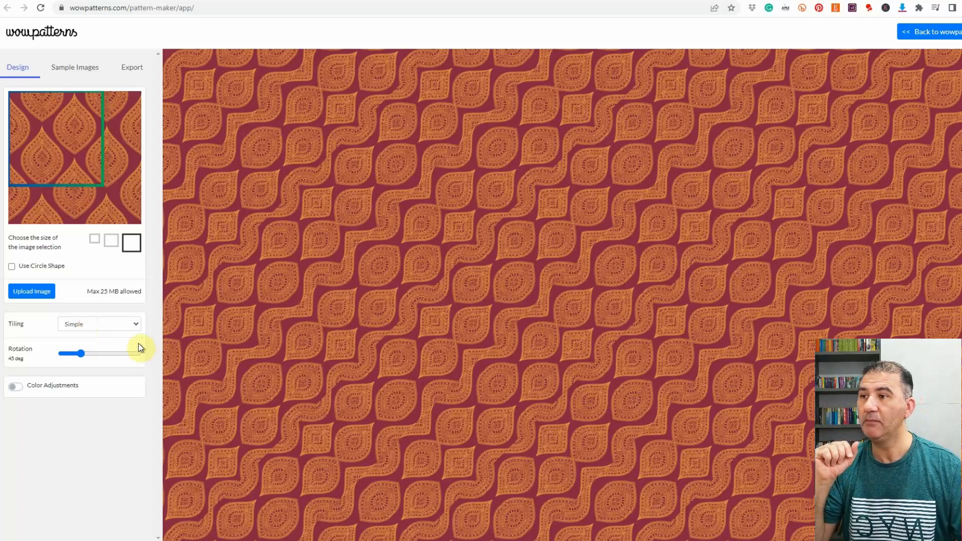
# - Examine the available tiling styles, from Simple to Frosted Glass, without changing the current one
pyautogui.click(137, 327)
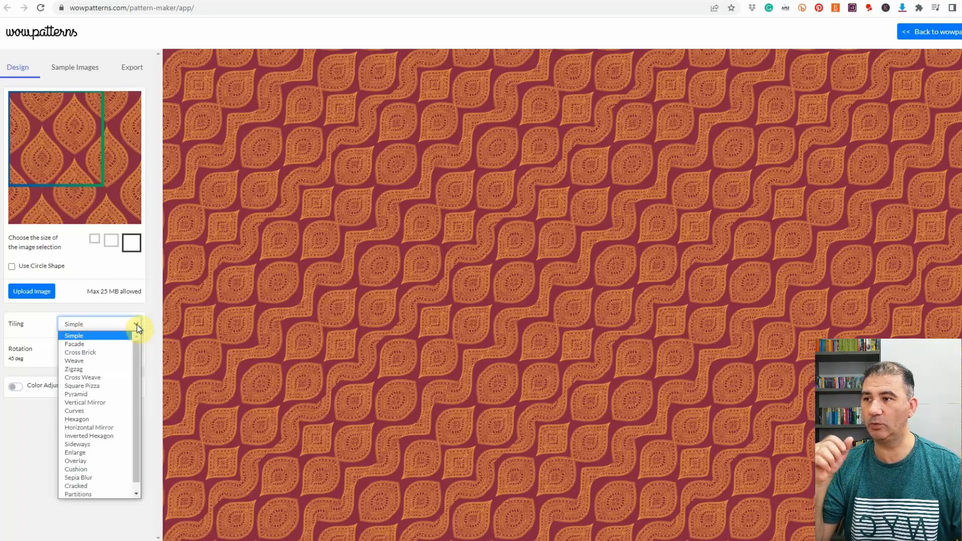
pyautogui.moveTo(139, 346); pyautogui.dragTo(141, 352)
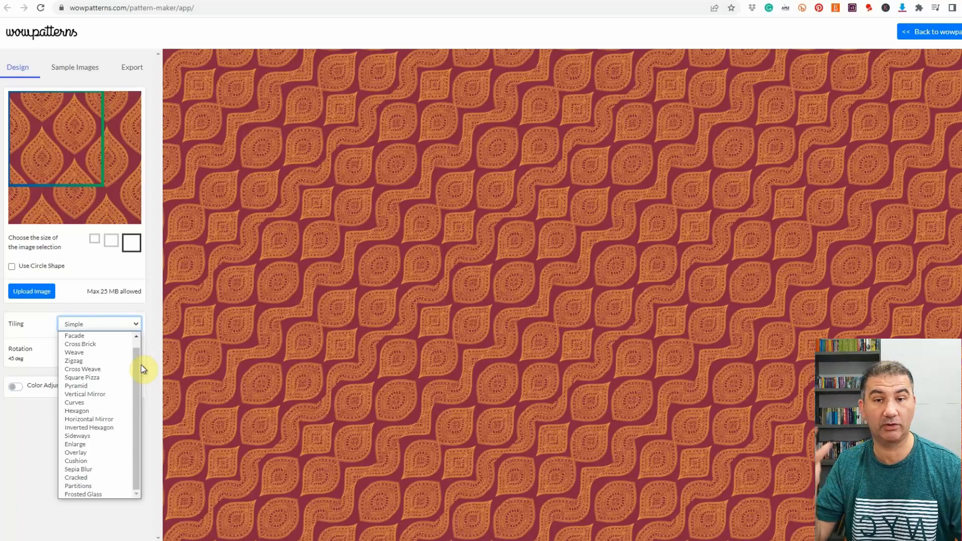
pyautogui.click(124, 318)
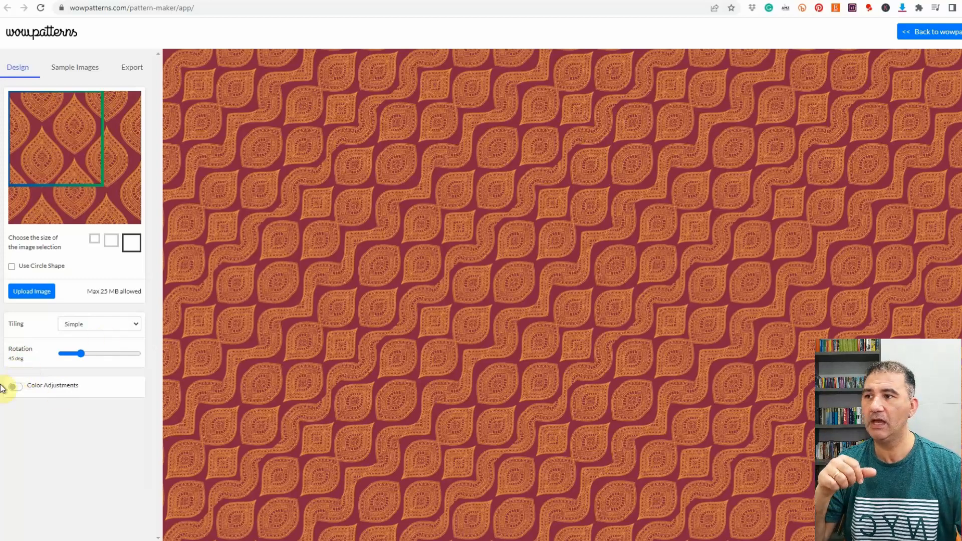
# - Try a pattern rotation of 85 degrees and return it to 45 degrees
pyautogui.moveTo(83, 357); pyautogui.dragTo(97, 353)
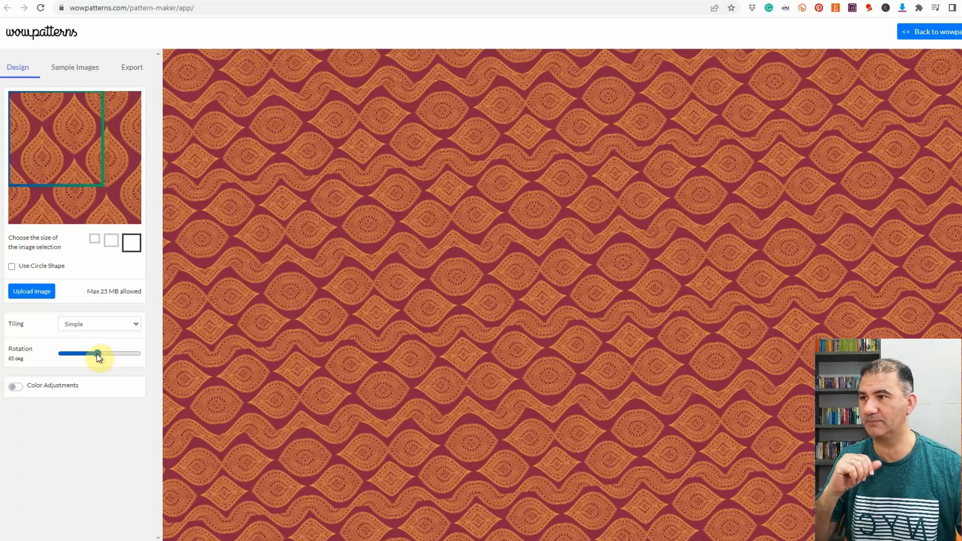
pyautogui.moveTo(98, 354); pyautogui.dragTo(84, 357)
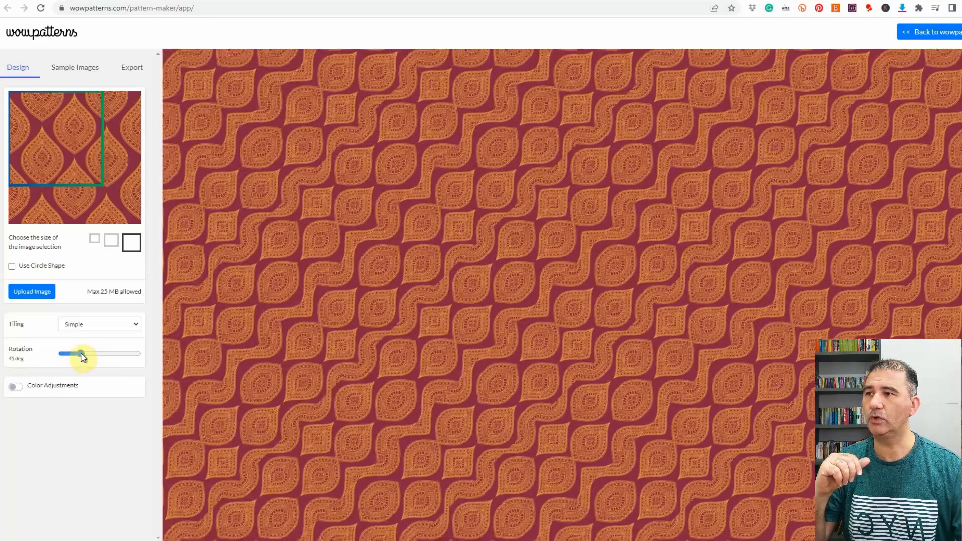
# - Check the image files offered for upload without choosing one, and load the neon woven image from the sample images
pyautogui.click(24, 291)
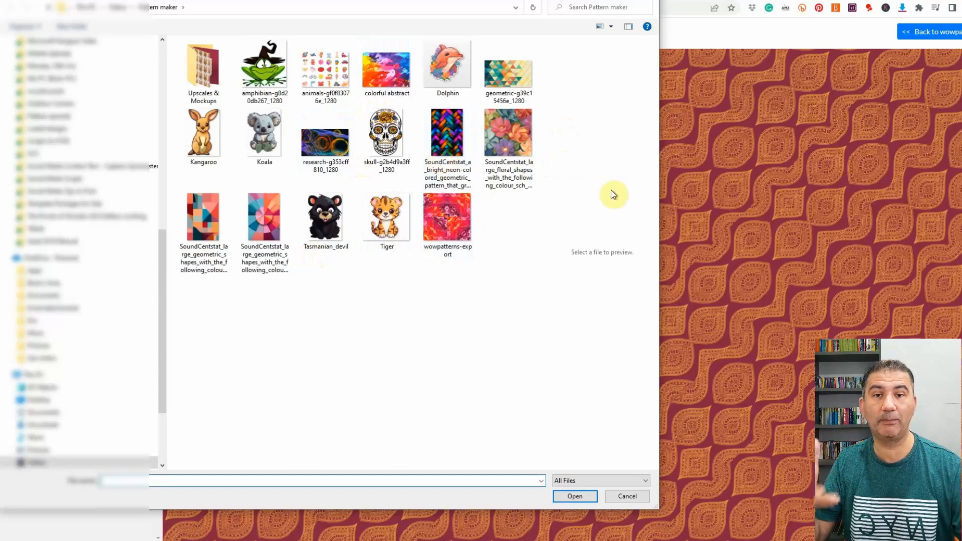
pyautogui.click(649, 1)
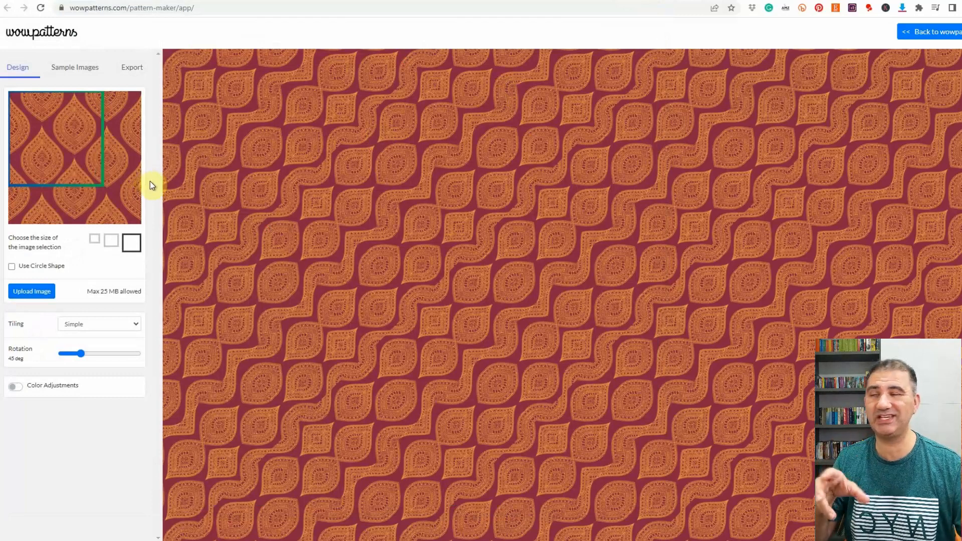
pyautogui.click(75, 70)
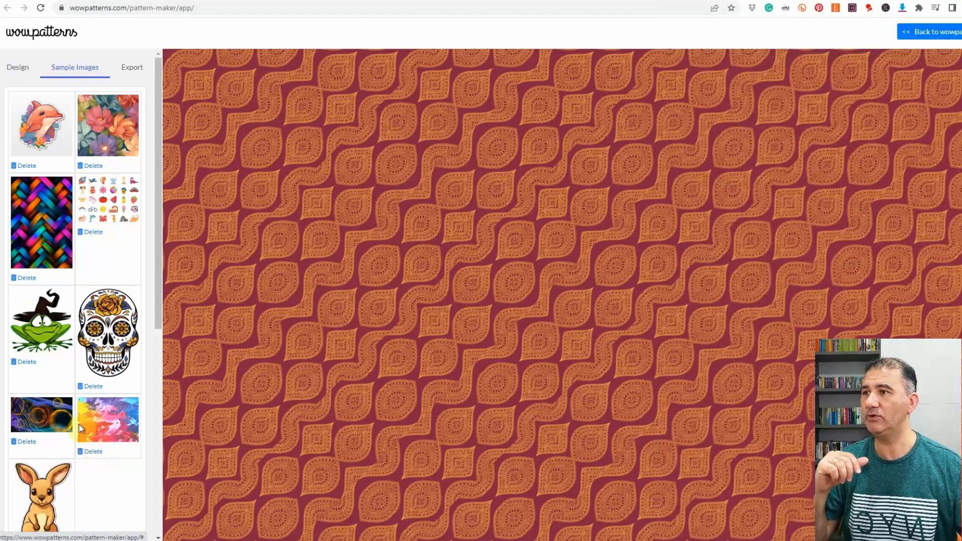
pyautogui.click(34, 215)
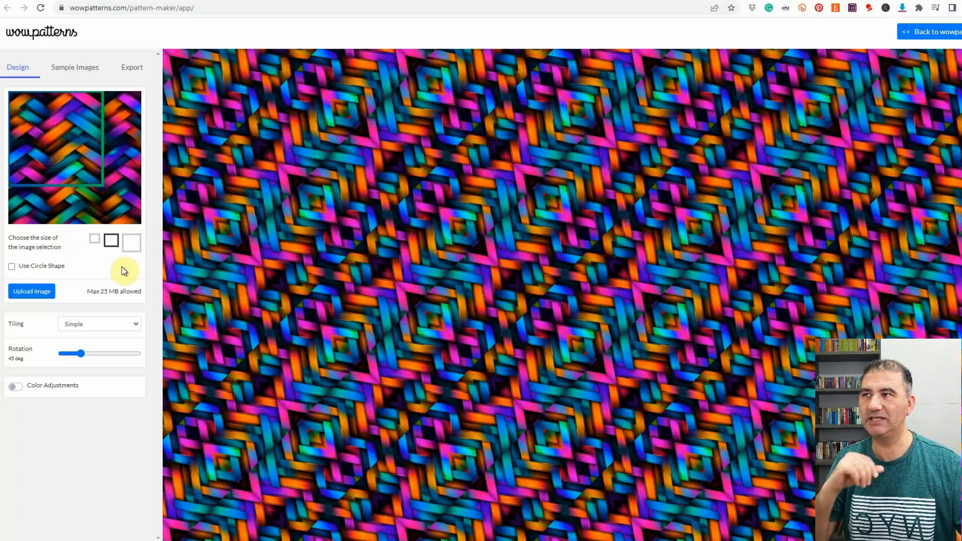
# - Apply the Curves tiling to the neon woven pattern and set its rotation to 35 degrees
pyautogui.click(136, 325)
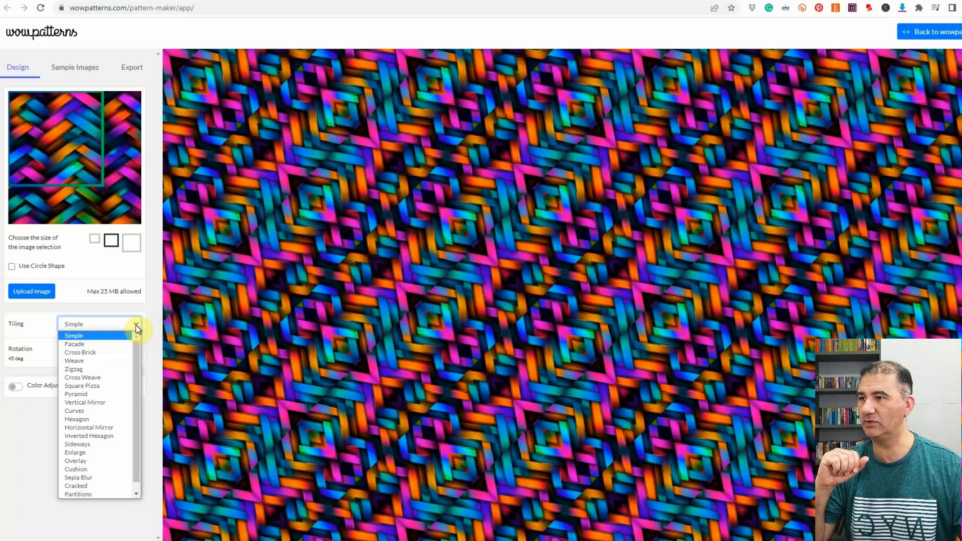
pyautogui.click(66, 411)
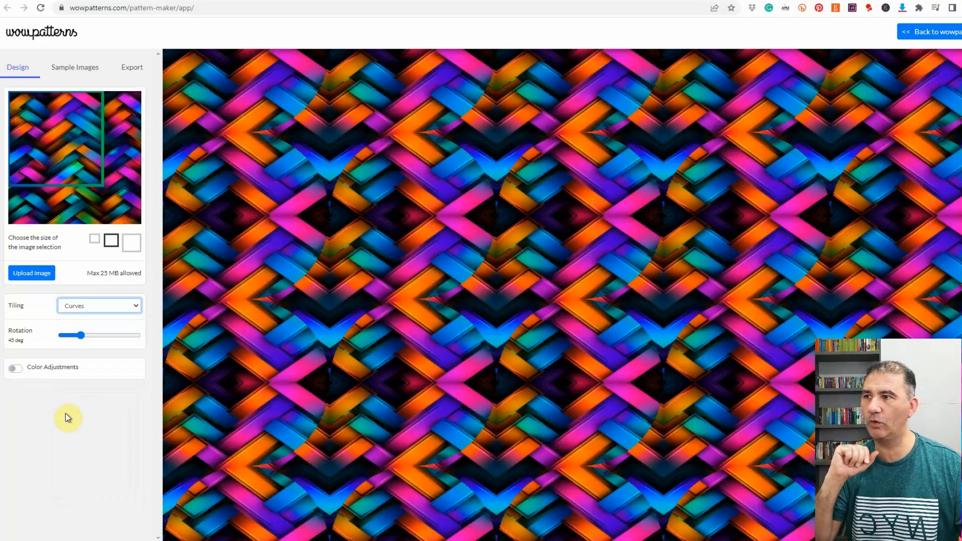
pyautogui.click(81, 335)
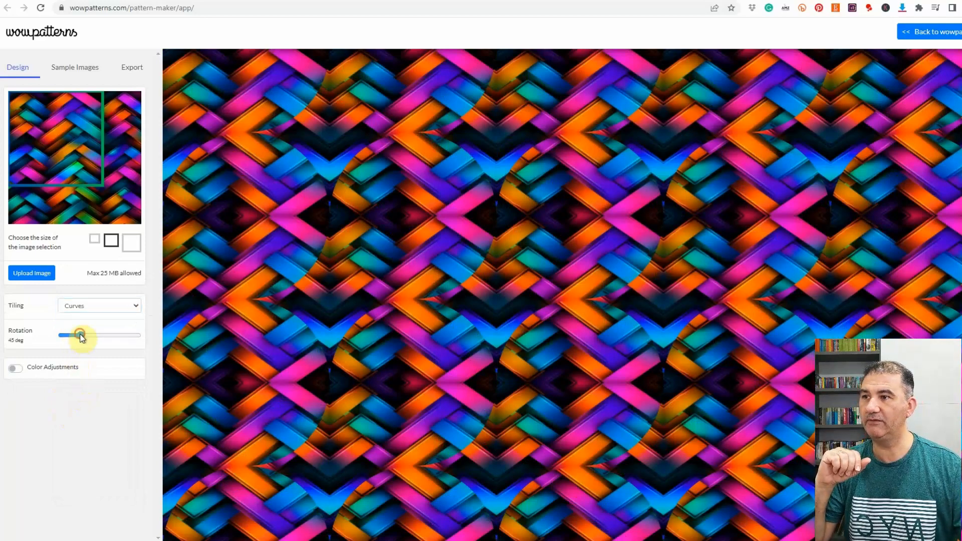
pyautogui.moveTo(81, 335); pyautogui.dragTo(77, 335)
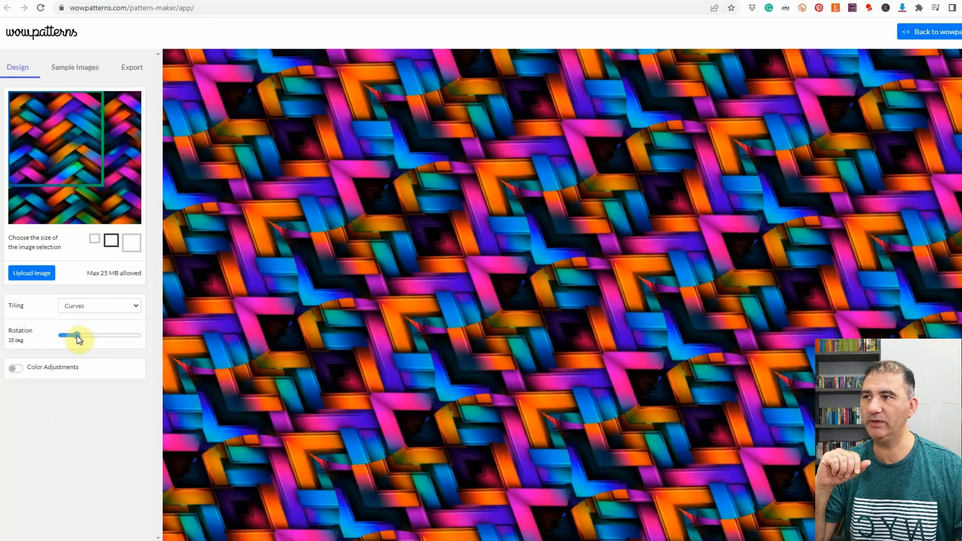
# - Try the smallest, medium and largest image selections, repositioning the selection on the neon woven image between sizes
pyautogui.click(94, 239)
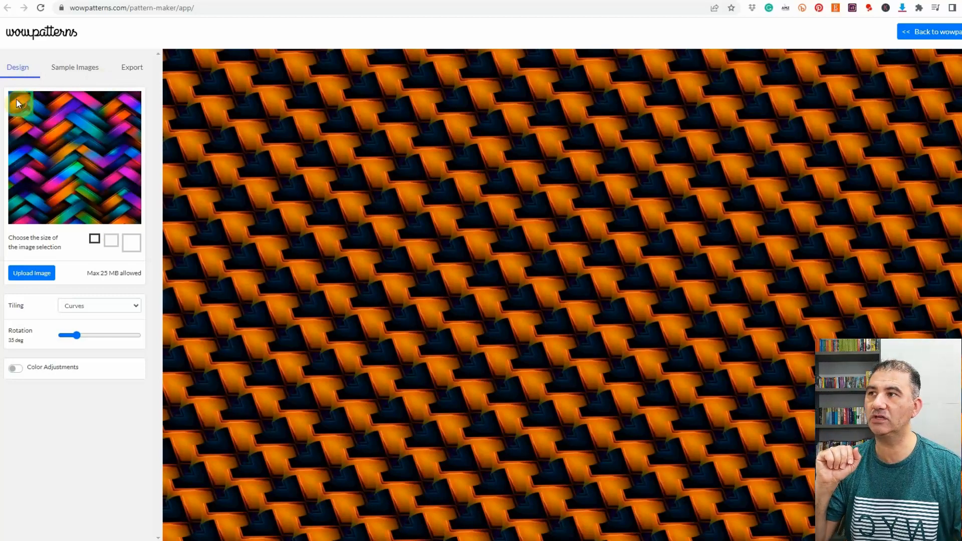
pyautogui.moveTo(16, 98); pyautogui.dragTo(68, 101)
pyautogui.click(99, 241)
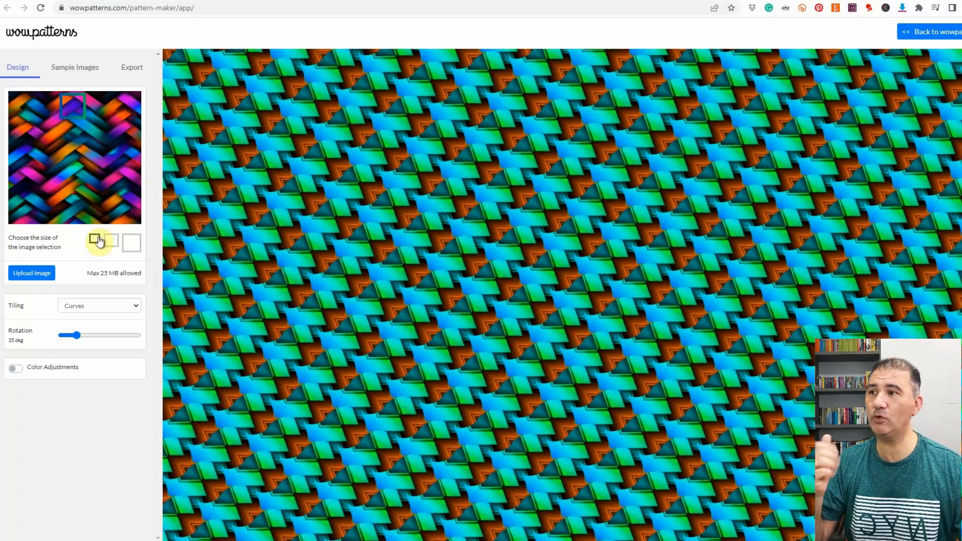
pyautogui.click(112, 245)
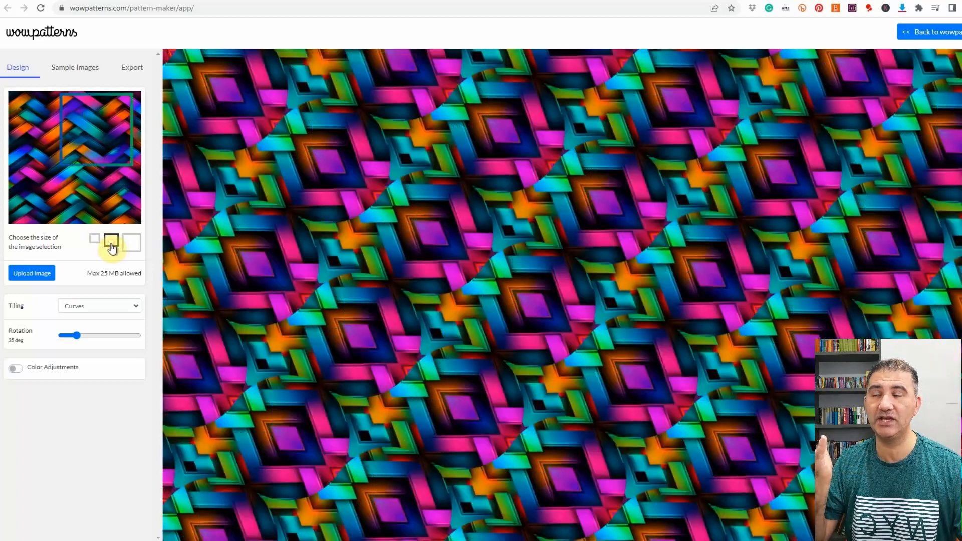
pyautogui.moveTo(96, 145); pyautogui.dragTo(77, 120)
pyautogui.click(131, 243)
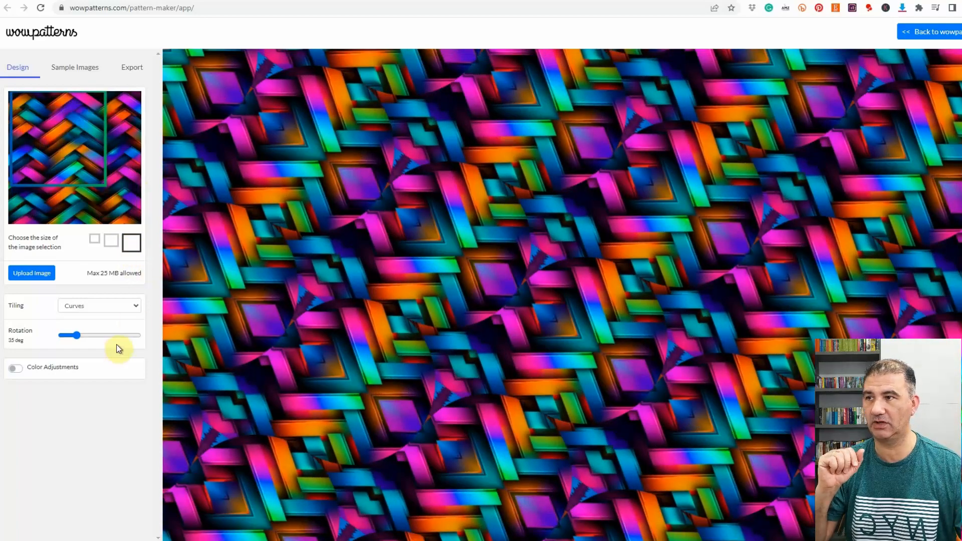
# - Switch the tiling to Zigzag and reduce the image selection to the smallest size
pyautogui.click(136, 307)
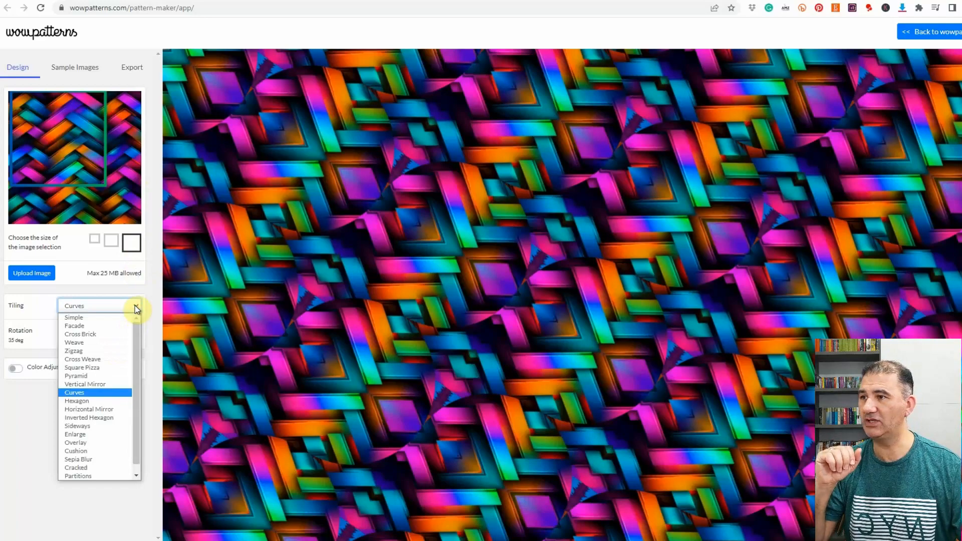
pyautogui.click(97, 351)
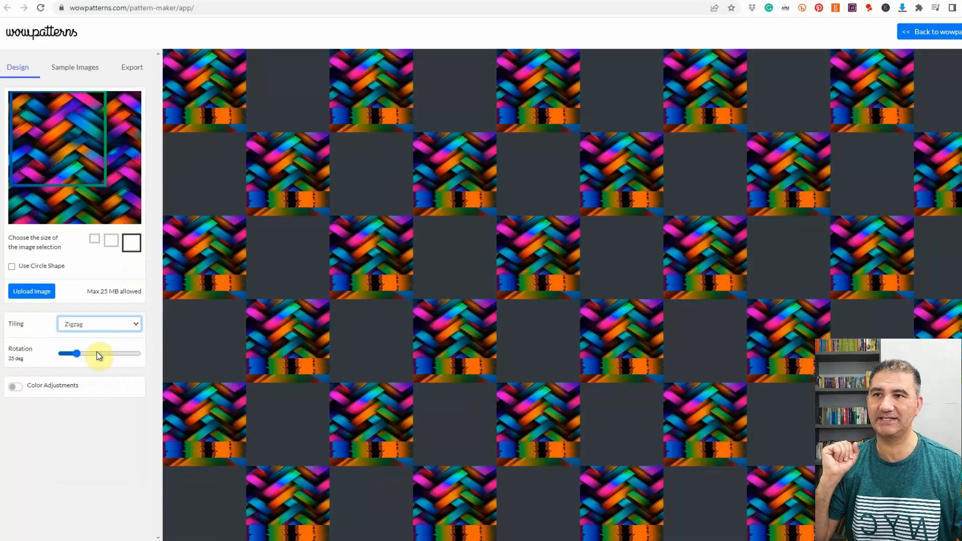
pyautogui.click(111, 241)
pyautogui.click(95, 240)
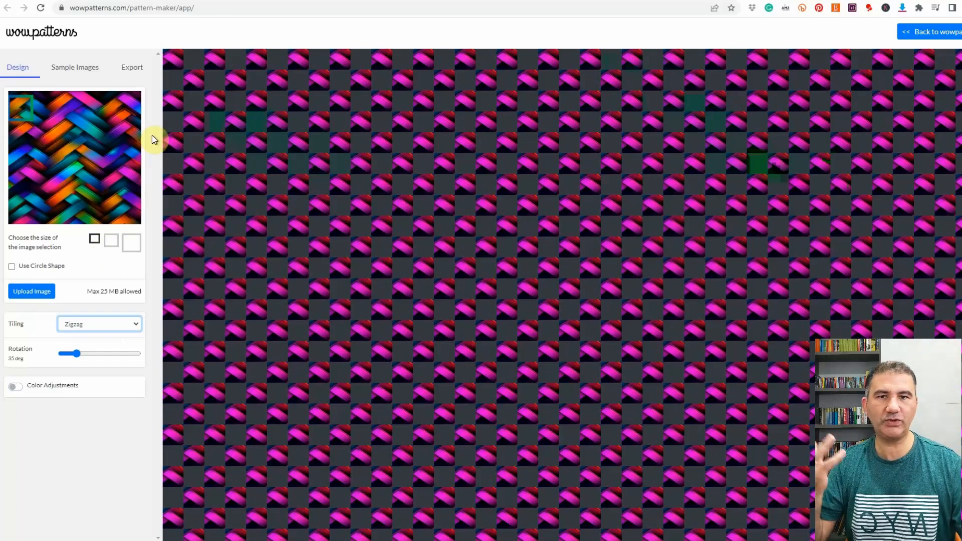
# - Upload the SoundCentstat large floral shapes image and move the selection to the image's lower-left corner over the purple flower
pyautogui.click(31, 289)
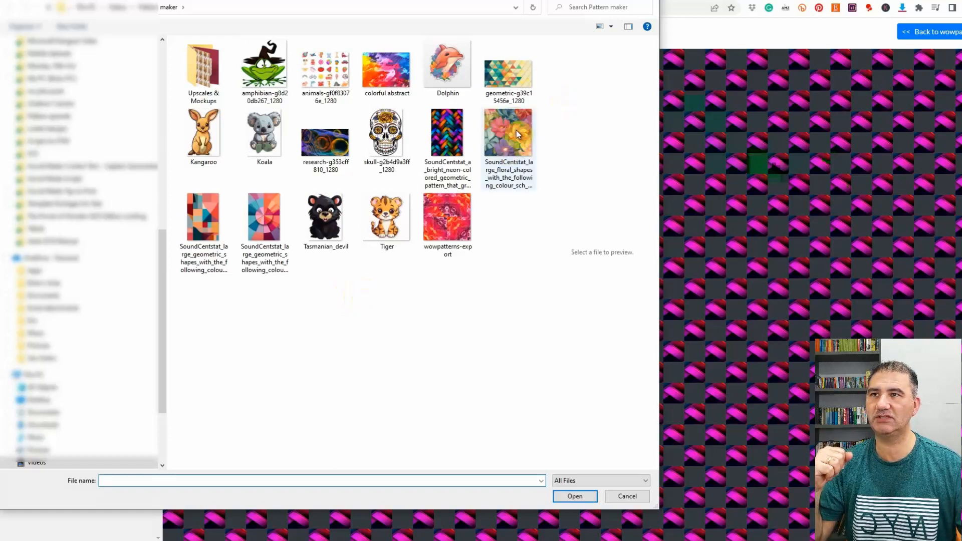
pyautogui.click(504, 138)
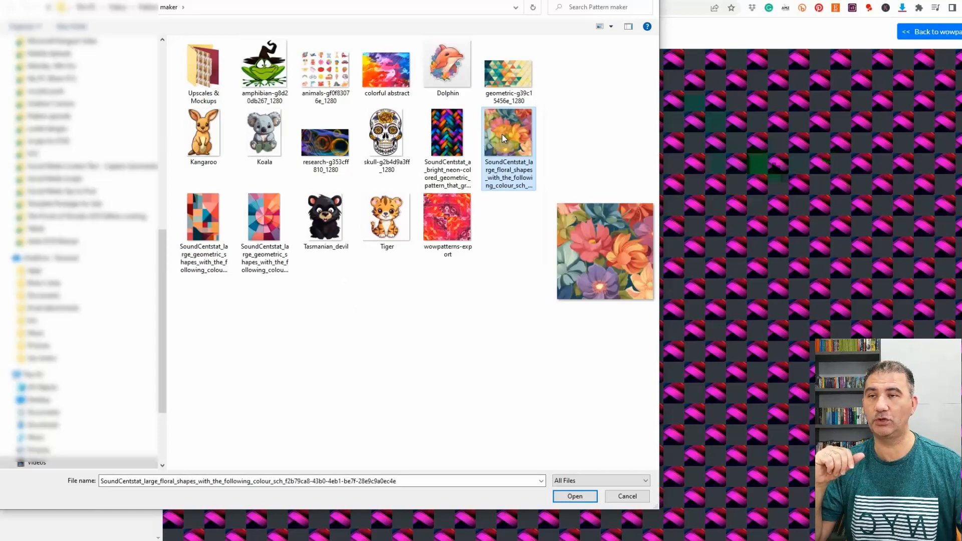
pyautogui.click(564, 495)
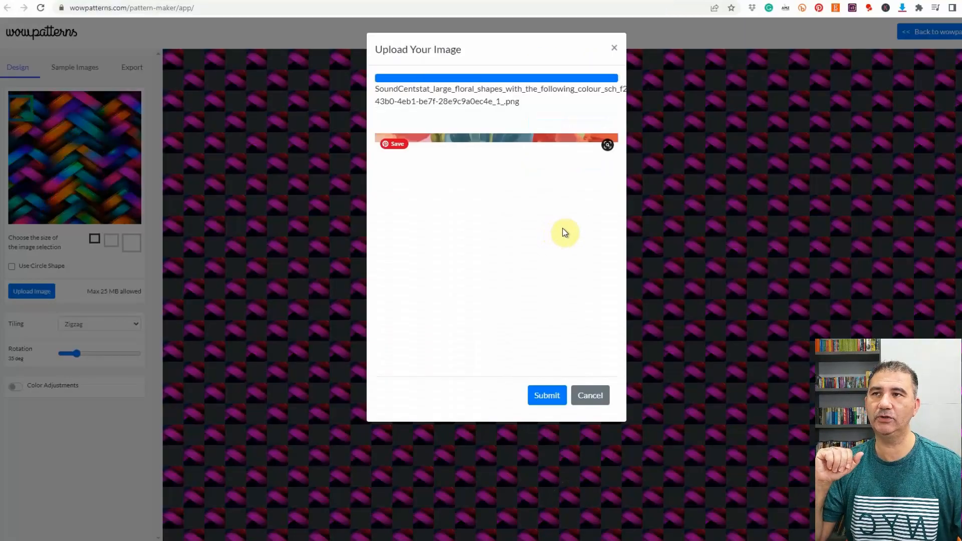
pyautogui.click(545, 395)
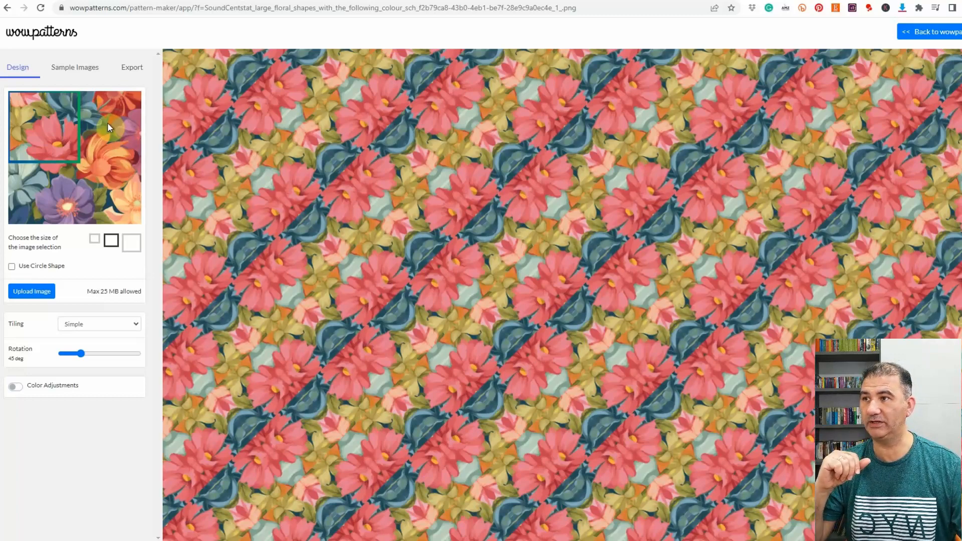
pyautogui.moveTo(29, 123); pyautogui.dragTo(22, 202)
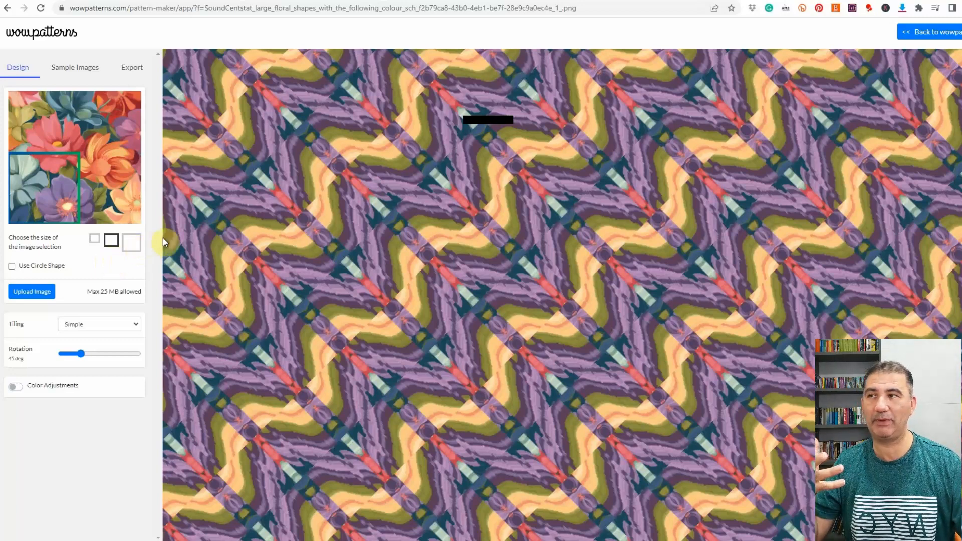
# - Export the pattern as a single tile, 500 by 500 pixels, and download it as PNG
pyautogui.click(132, 70)
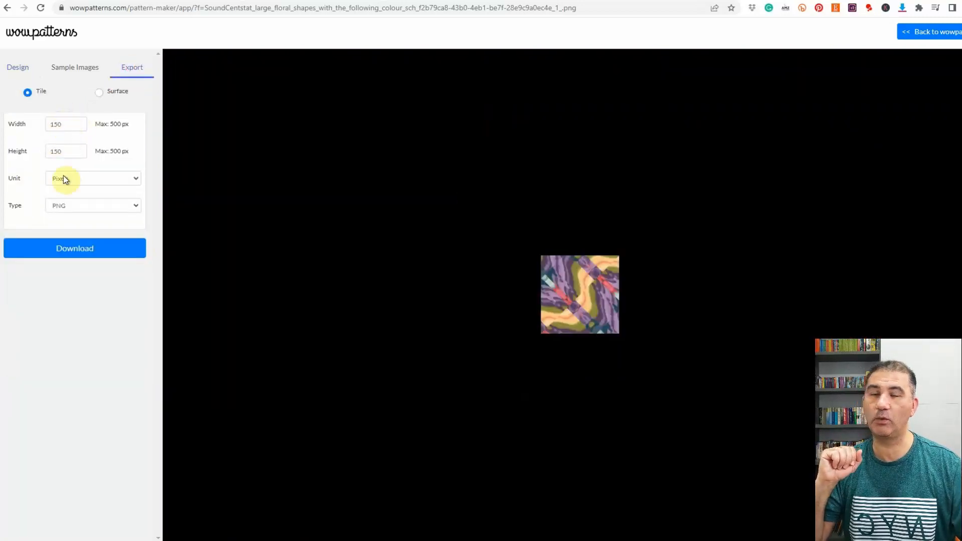
pyautogui.click(58, 125)
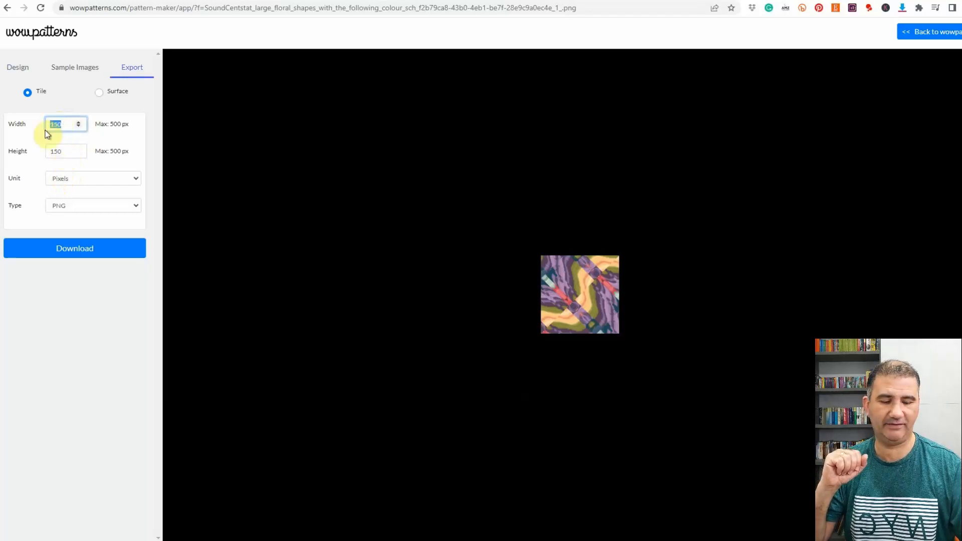
pyautogui.moveTo(63, 151); pyautogui.dragTo(48, 149)
pyautogui.write('500')
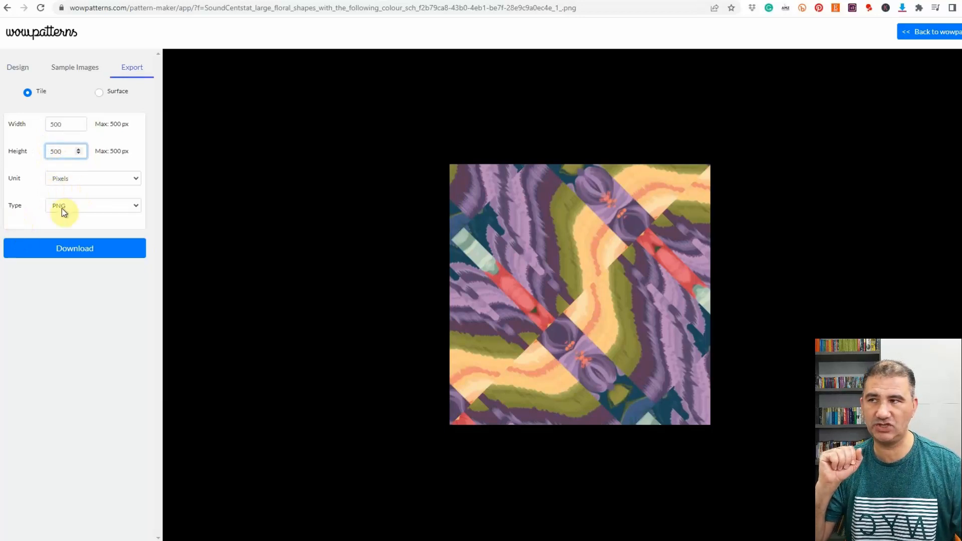
pyautogui.click(67, 253)
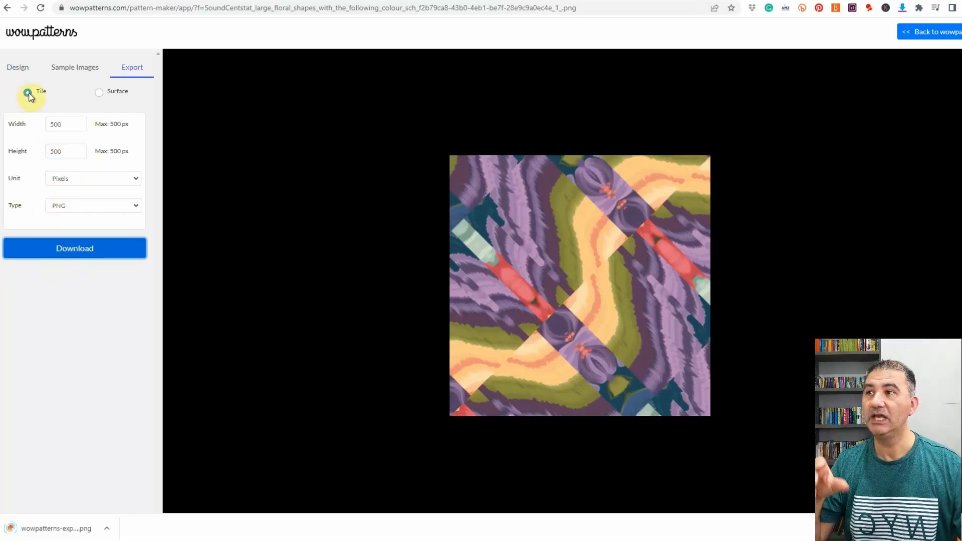
# - Export the pattern as a surface with width and height of 500 pixels and download it as PNG
pyautogui.click(99, 93)
pyautogui.press('Tab')
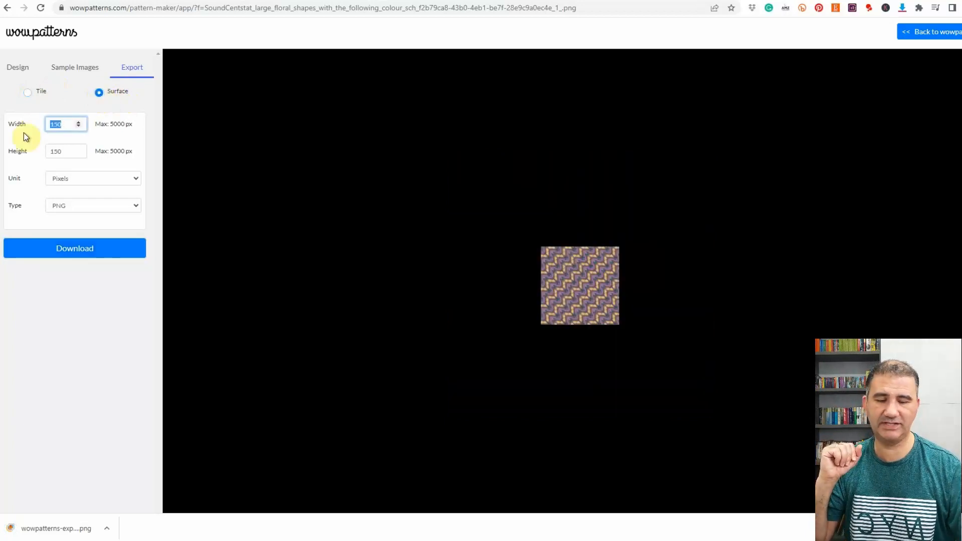
pyautogui.write('500')
pyautogui.press('Tab')
pyautogui.write('500')
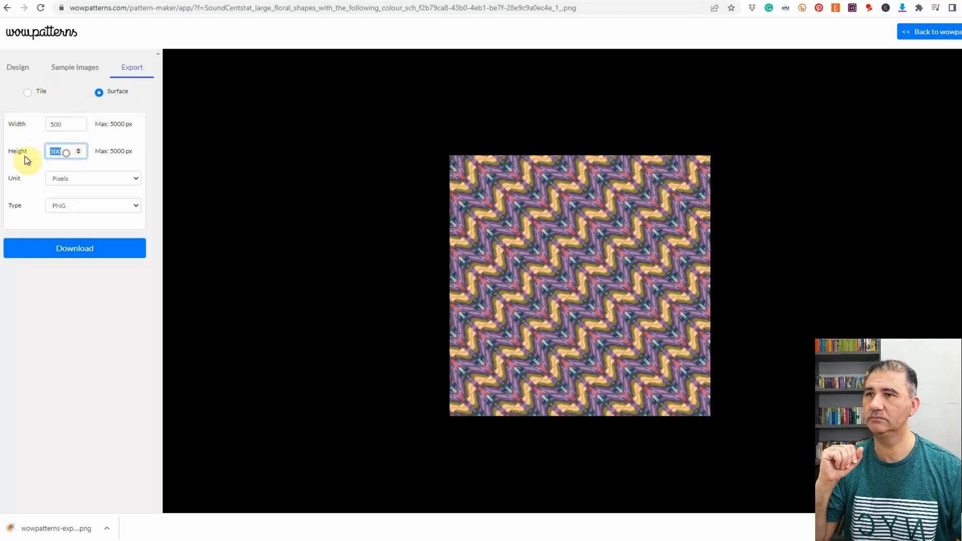
pyautogui.click(76, 250)
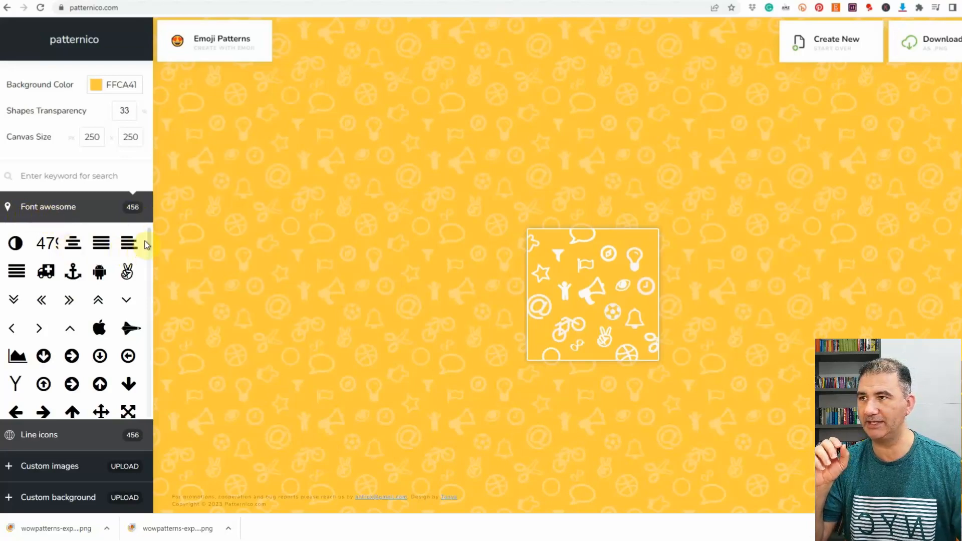
# - On patternico.com, browse the Font awesome icon collection and open the Line icons collection
pyautogui.scroll(-1, 150, 245)
pyautogui.scroll(-10, 150, 258)
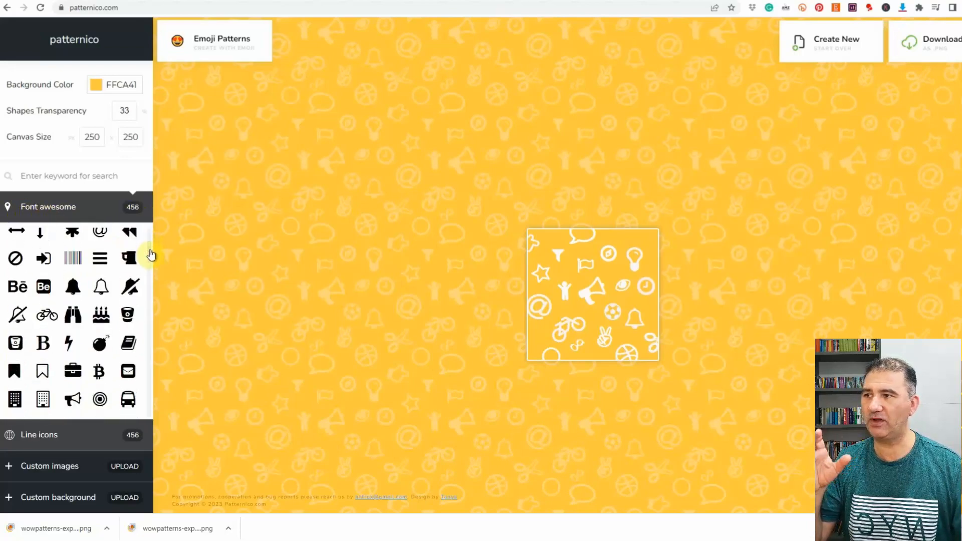
pyautogui.scroll(-10, 150, 269)
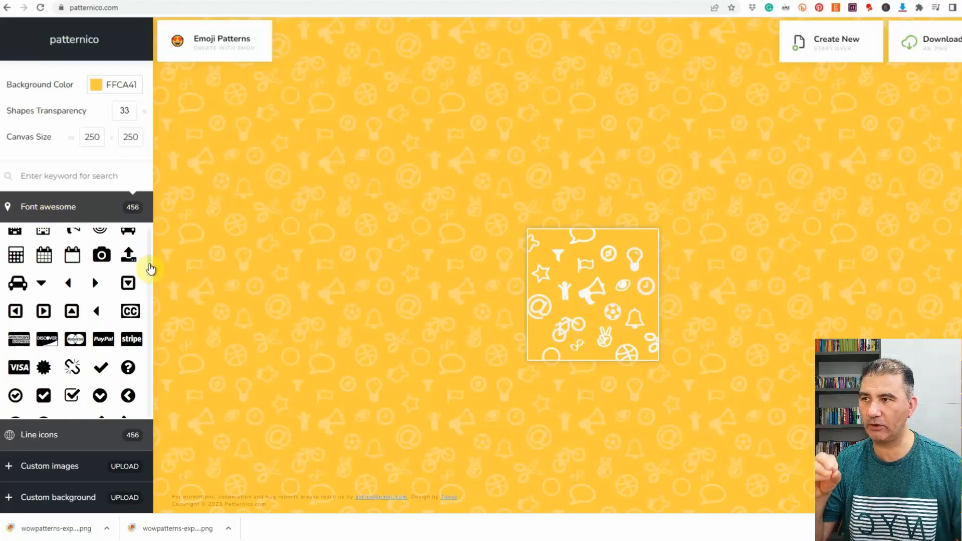
pyautogui.scroll(-10, 149, 284)
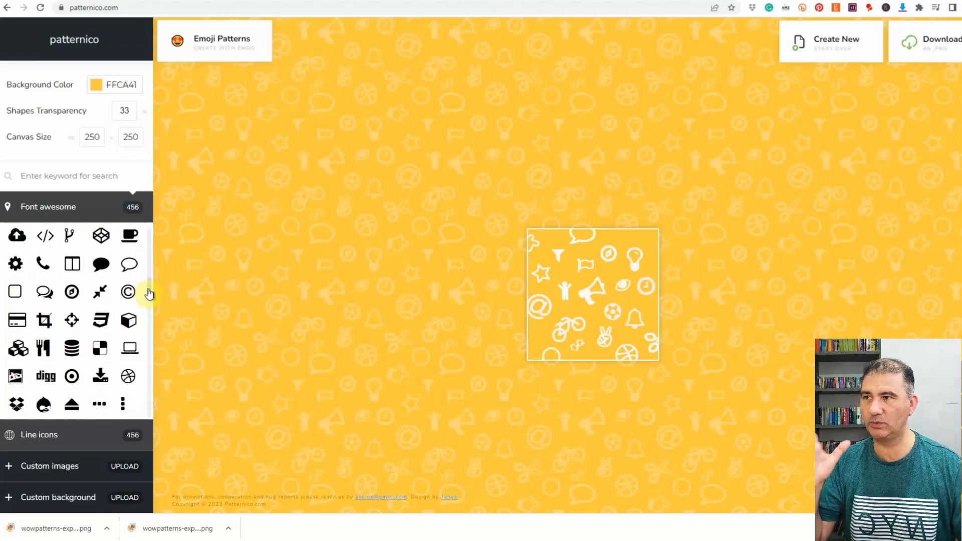
pyautogui.scroll(-3, 150, 309)
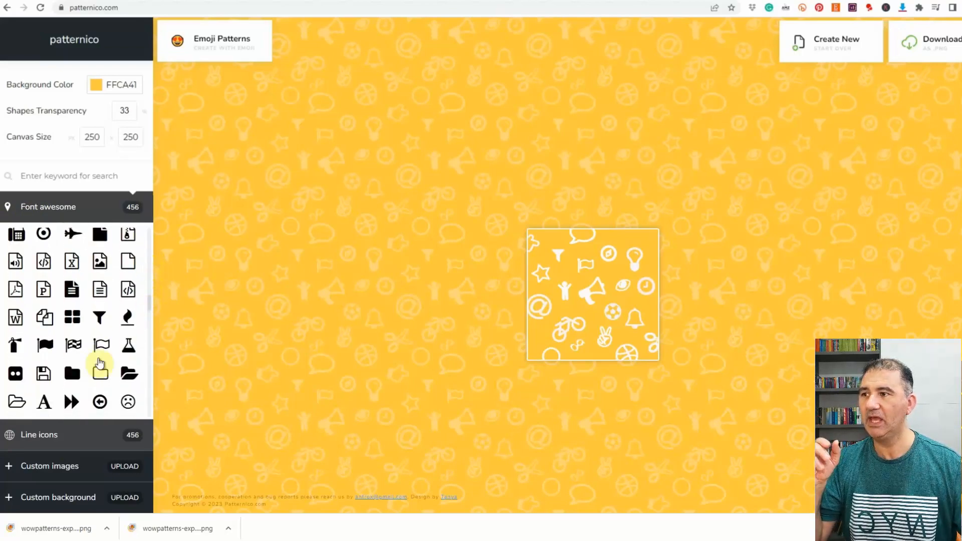
pyautogui.click(35, 435)
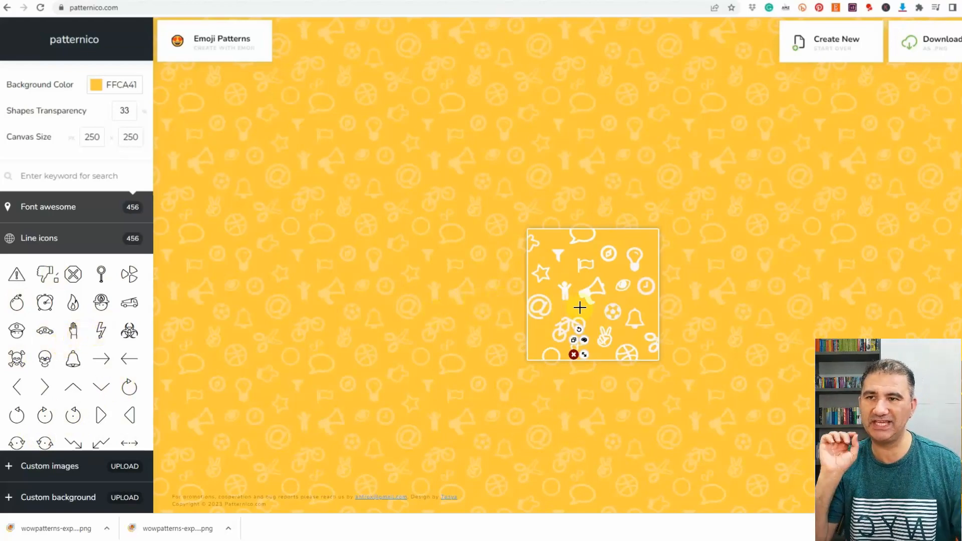
# - Select the megaphone icon on the canvas, try resizing it slightly, and delete it from the pattern
pyautogui.click(591, 289)
pyautogui.click(591, 289)
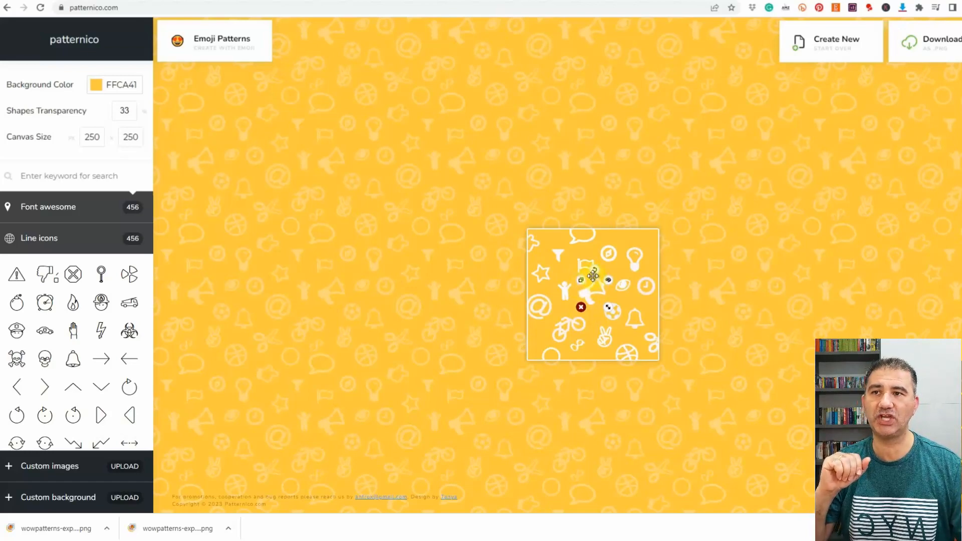
pyautogui.moveTo(608, 309)
pyautogui.mouseDown()
pyautogui.moveTo(631, 322)
pyautogui.moveTo(611, 317)
pyautogui.mouseUp()
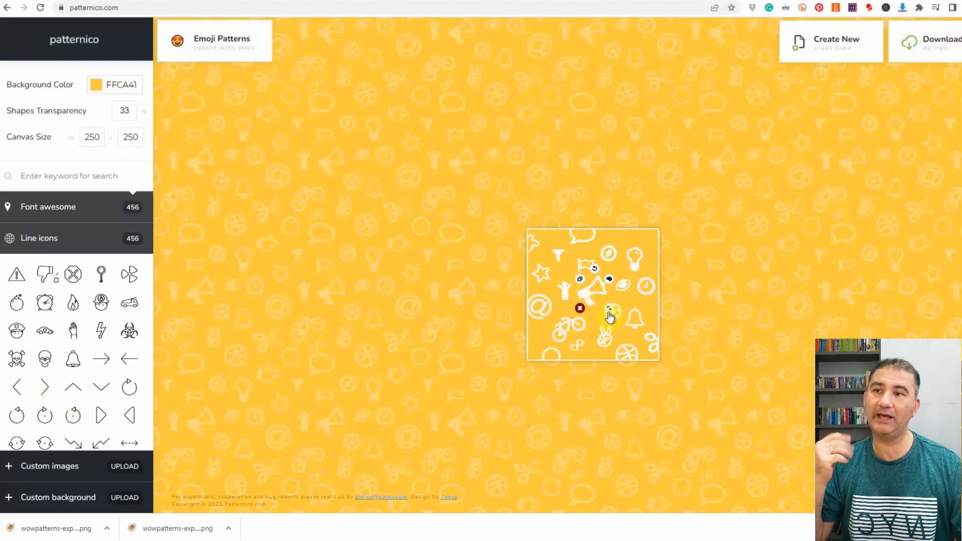
pyautogui.click(578, 311)
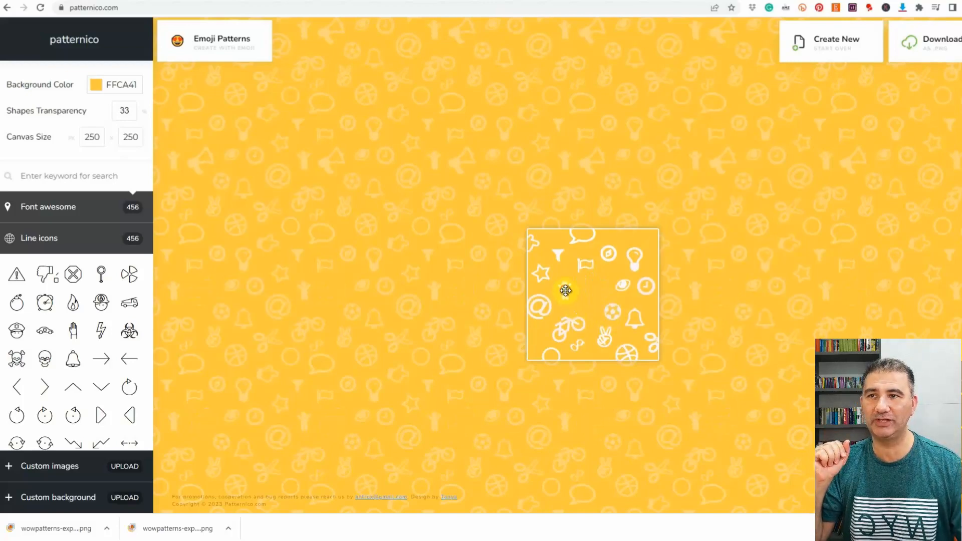
# - Delete the at-sign, bicycle, soccer ball, bell and planet icons from the pattern tile
pyautogui.click(565, 290)
pyautogui.click(559, 303)
pyautogui.click(543, 305)
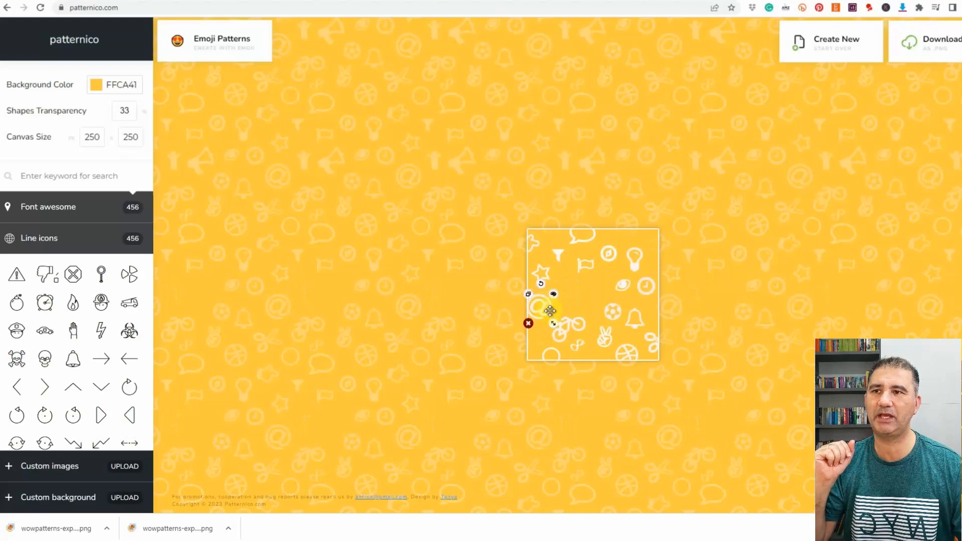
pyautogui.click(529, 324)
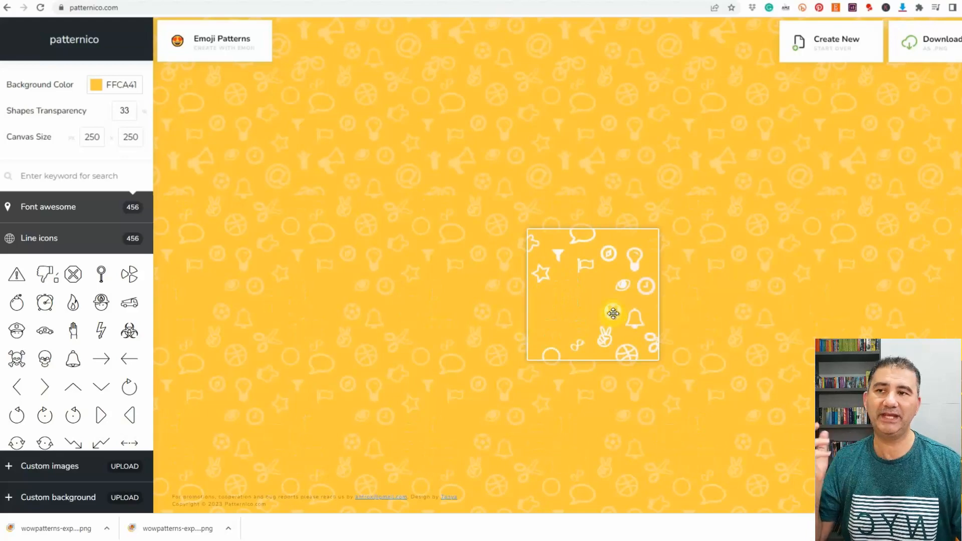
pyautogui.click(613, 313)
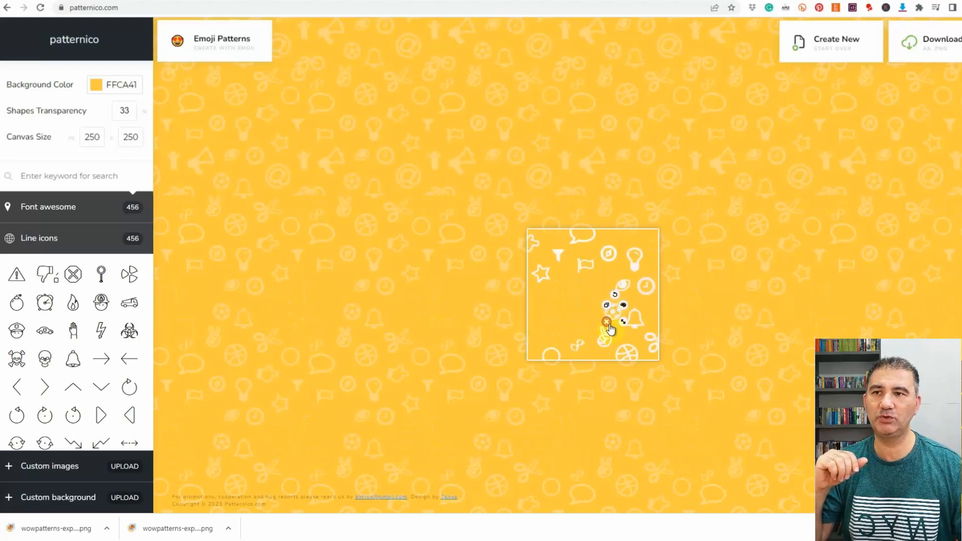
pyautogui.click(606, 326)
pyautogui.click(630, 320)
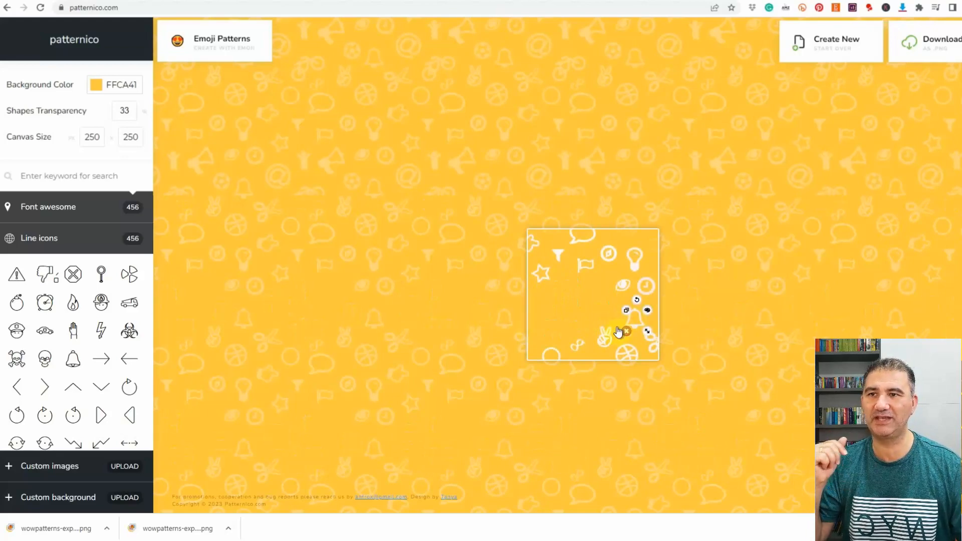
pyautogui.click(624, 330)
pyautogui.click(621, 293)
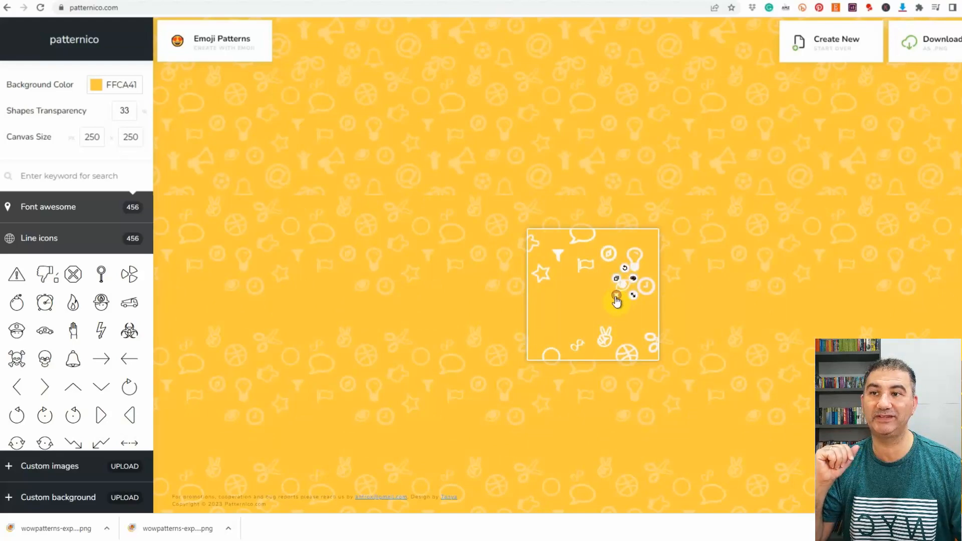
pyautogui.click(616, 301)
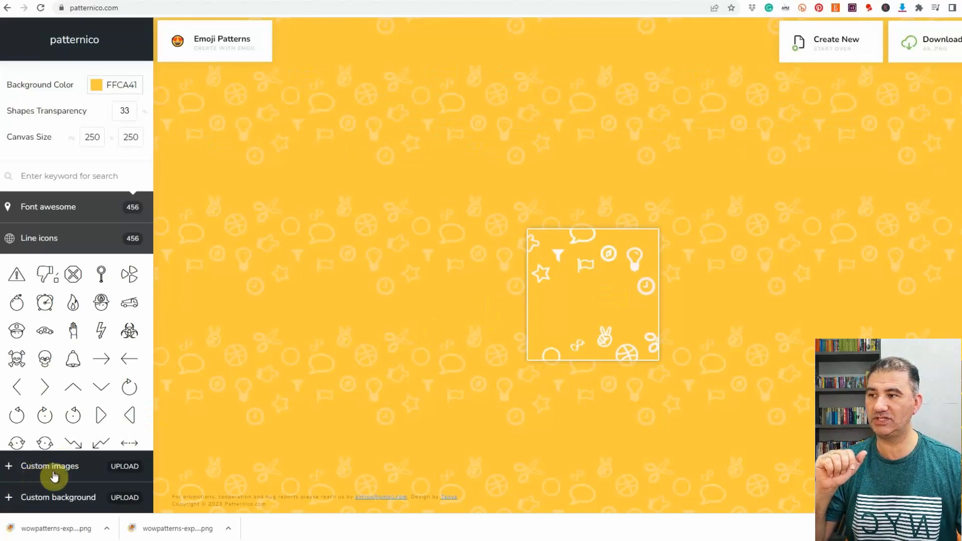
# - Upload the Kangaroo picture as a custom image and move it down so its face fills the tile
pyautogui.click(17, 468)
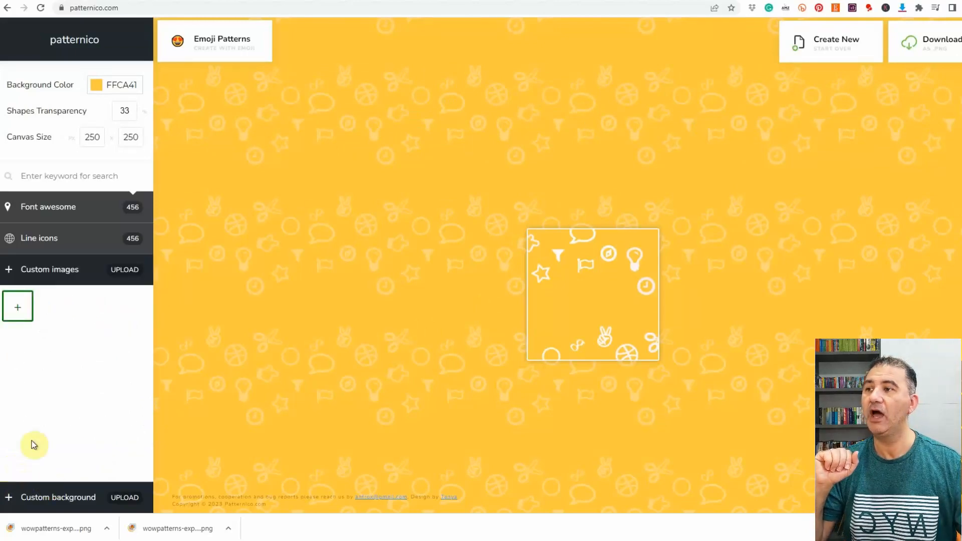
pyautogui.click(18, 307)
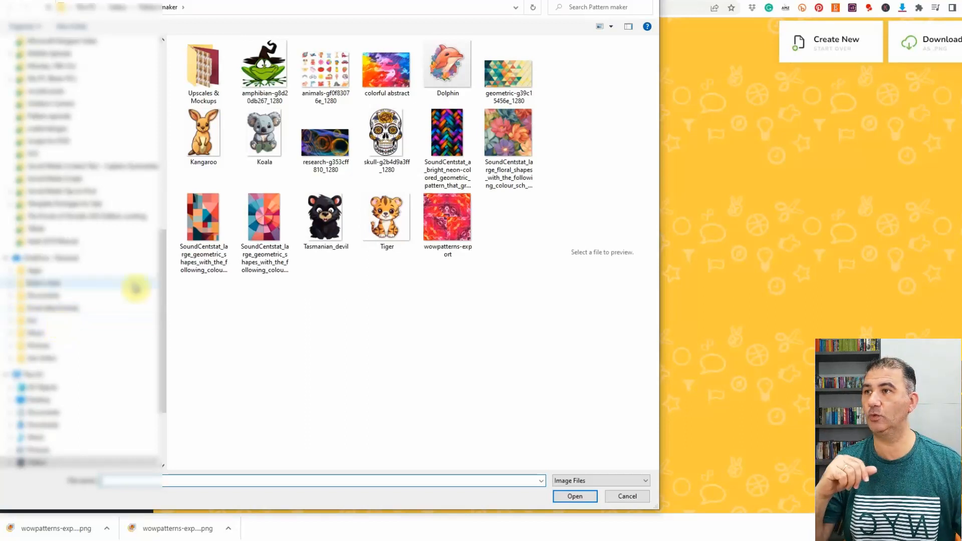
pyautogui.click(202, 136)
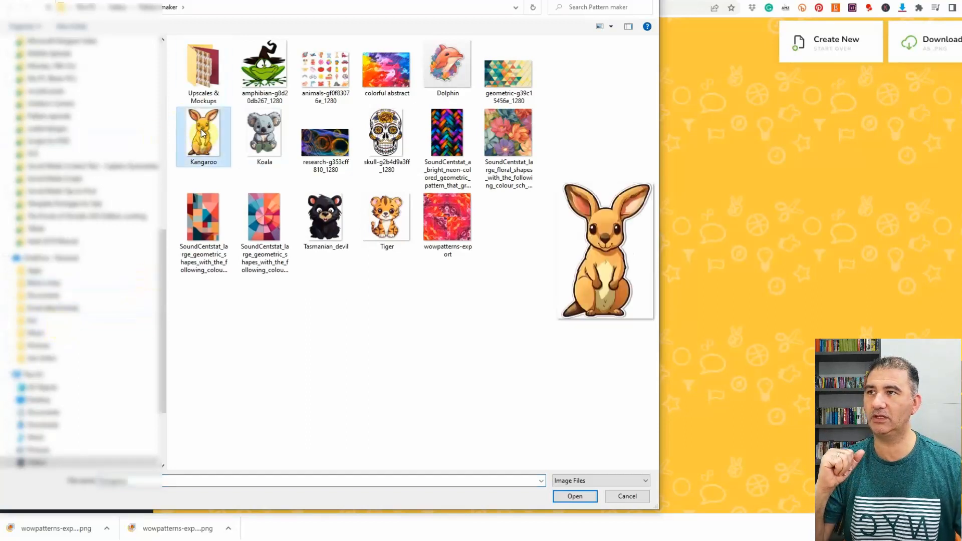
pyautogui.click(577, 499)
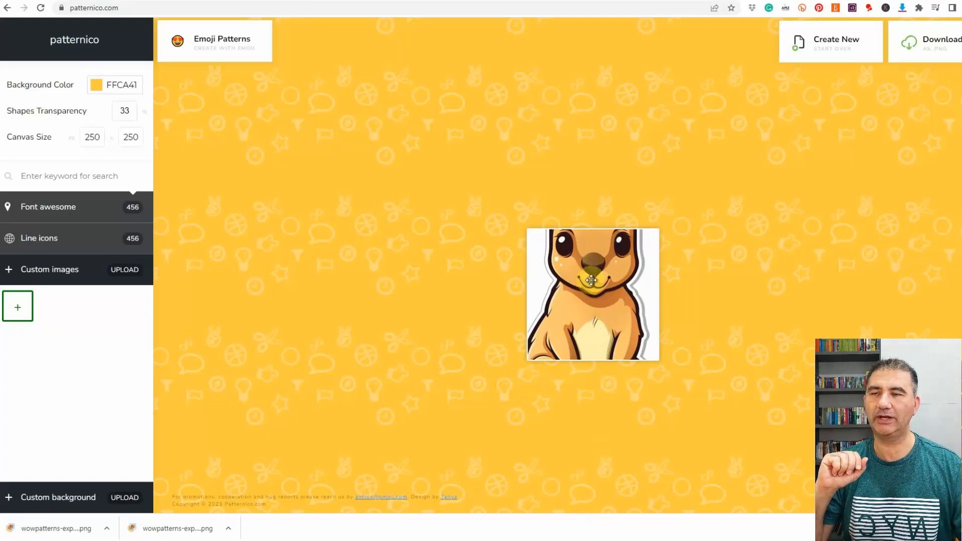
pyautogui.moveTo(588, 280); pyautogui.dragTo(590, 340)
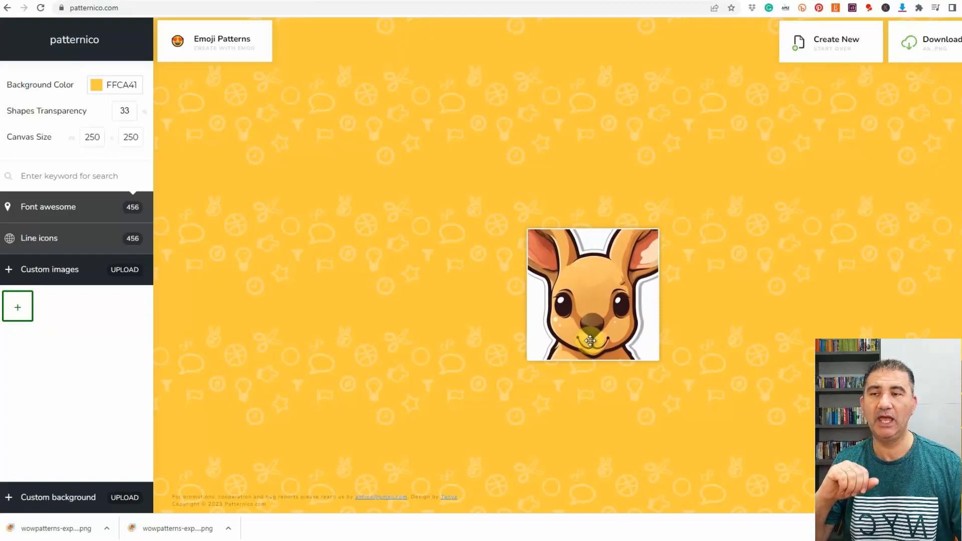
pyautogui.moveTo(590, 341); pyautogui.dragTo(589, 343)
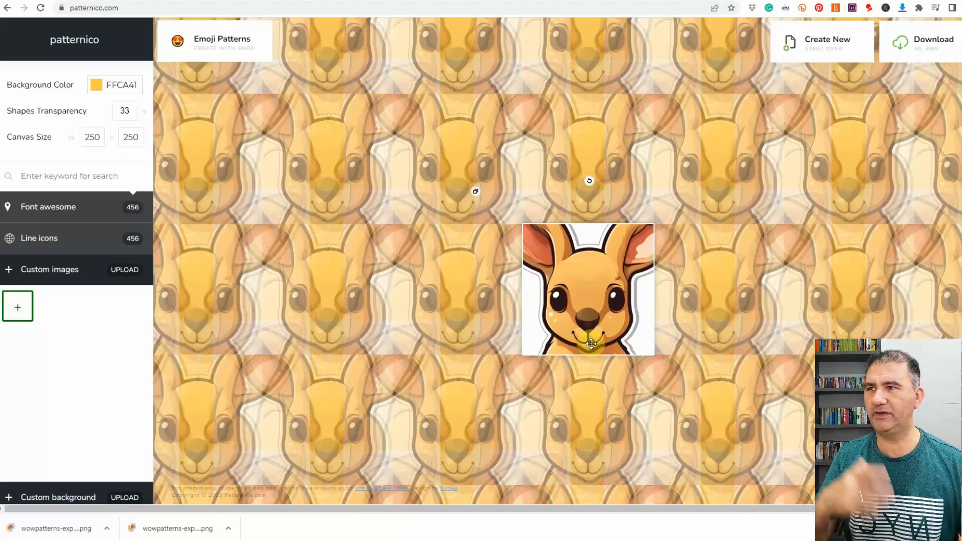
# - Upload the Tasmanian_devil picture as another custom image and reposition it slightly so its face fills the tile
pyautogui.click(19, 310)
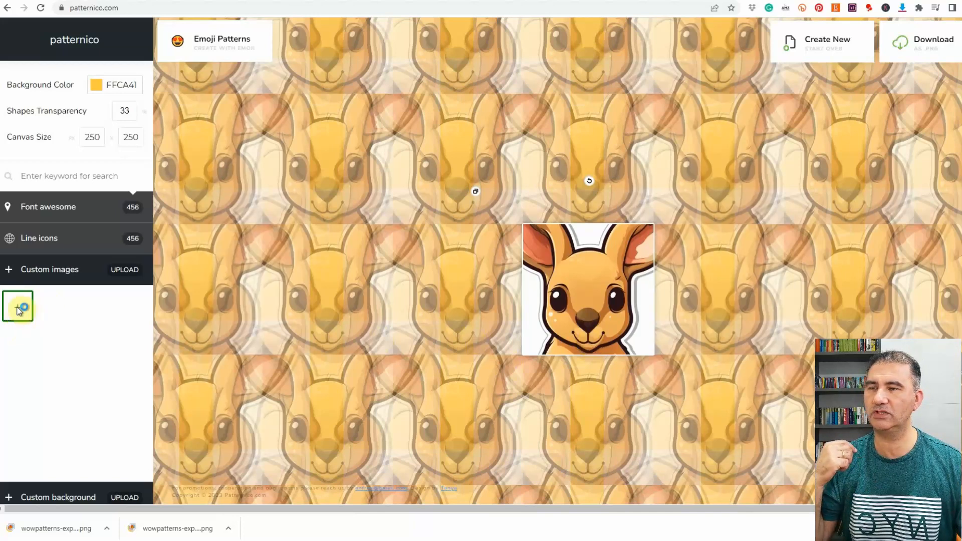
pyautogui.click(327, 211)
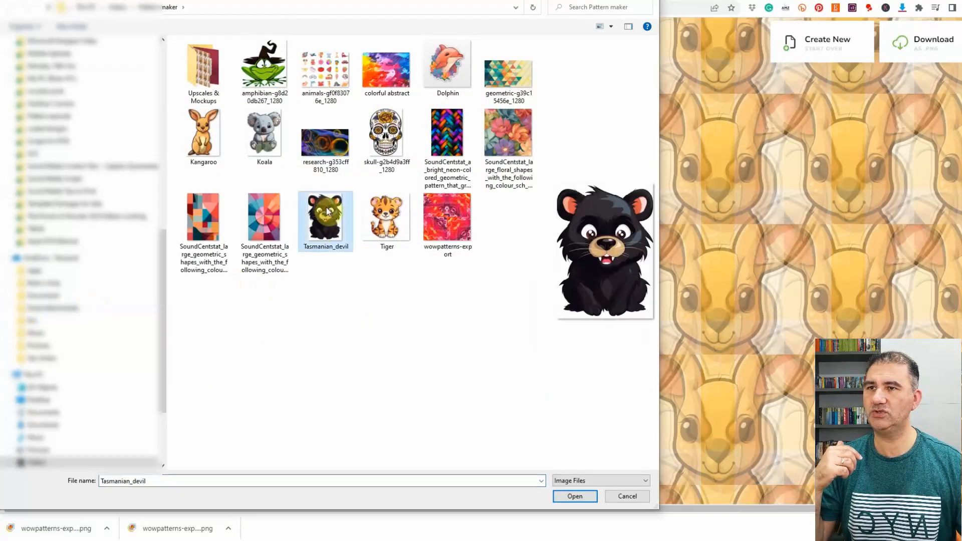
pyautogui.click(573, 496)
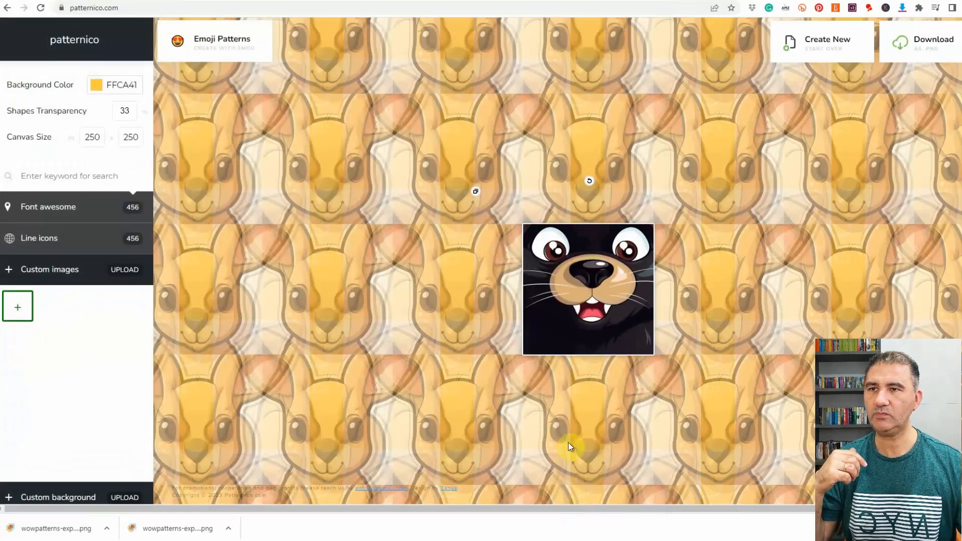
pyautogui.moveTo(585, 306); pyautogui.dragTo(589, 311)
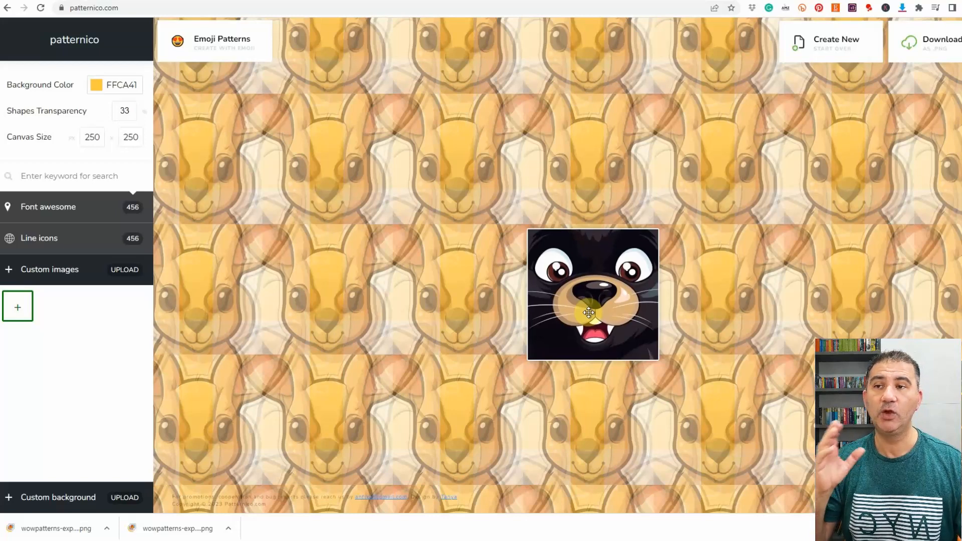
pyautogui.click(589, 312)
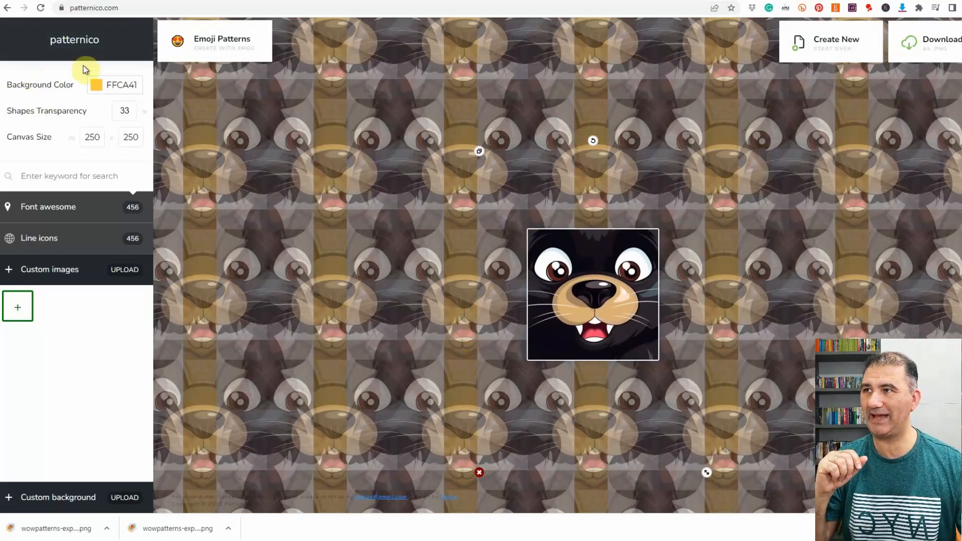
# - Change the background color to dark brown 1A0E00 and save it as a swatch
pyautogui.click(109, 86)
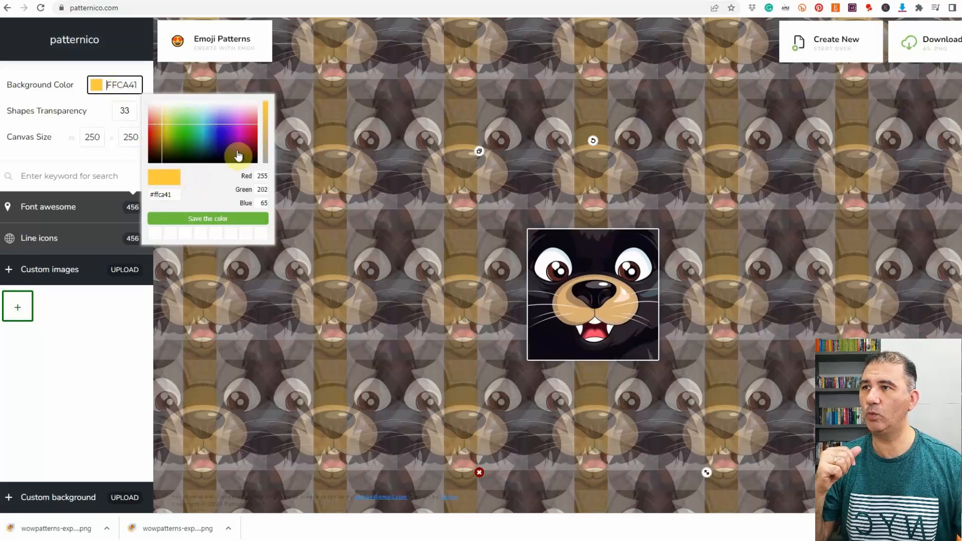
pyautogui.click(153, 163)
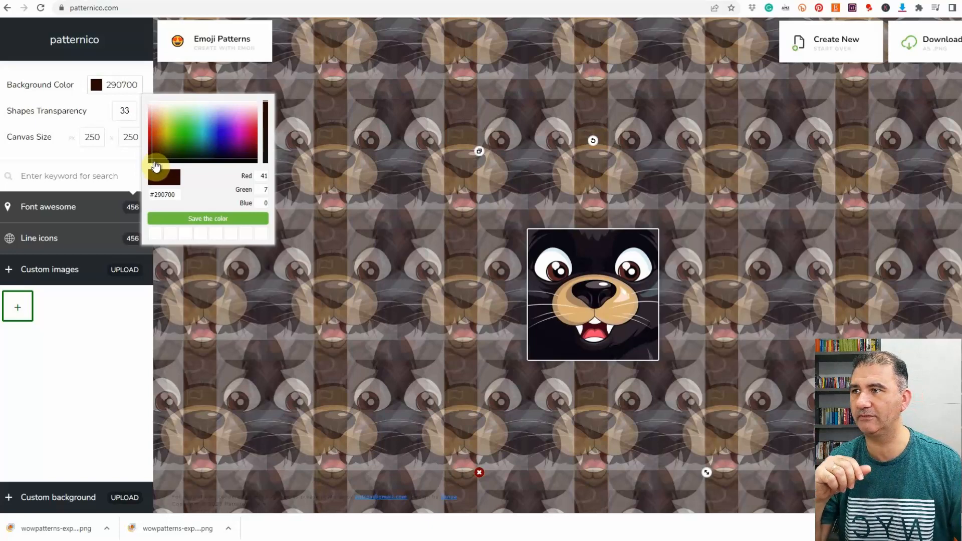
pyautogui.moveTo(156, 165); pyautogui.dragTo(160, 166)
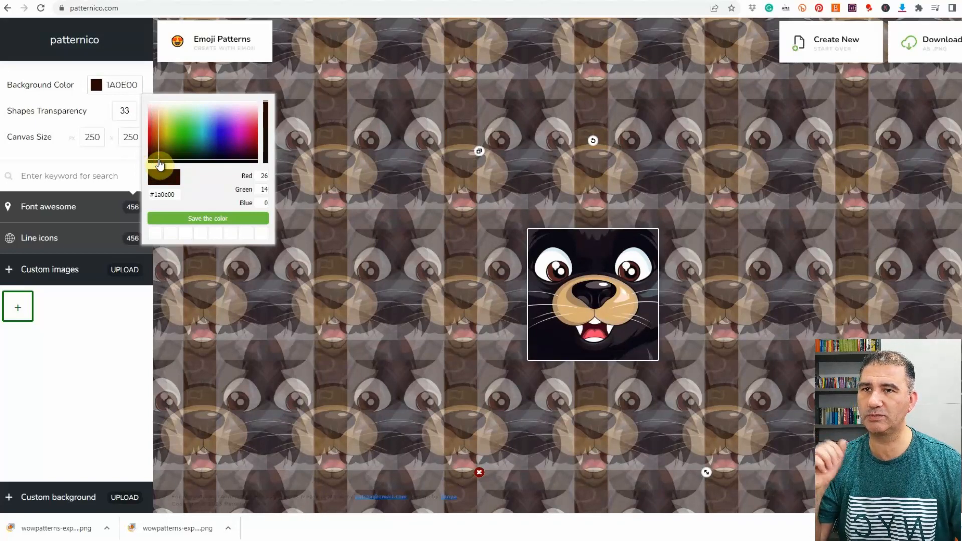
pyautogui.click(189, 218)
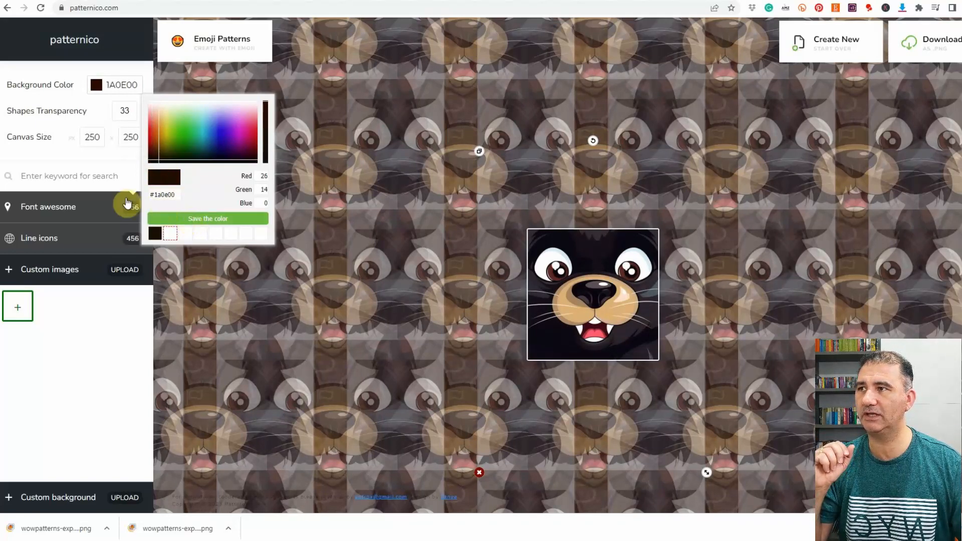
pyautogui.click(107, 158)
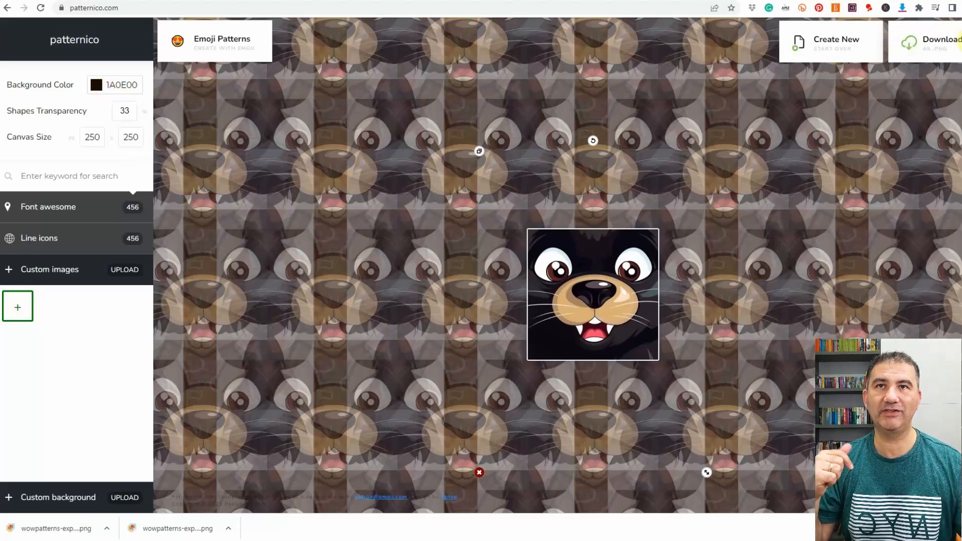
# - Download the finished pattern as a 1980px background
pyautogui.click(935, 51)
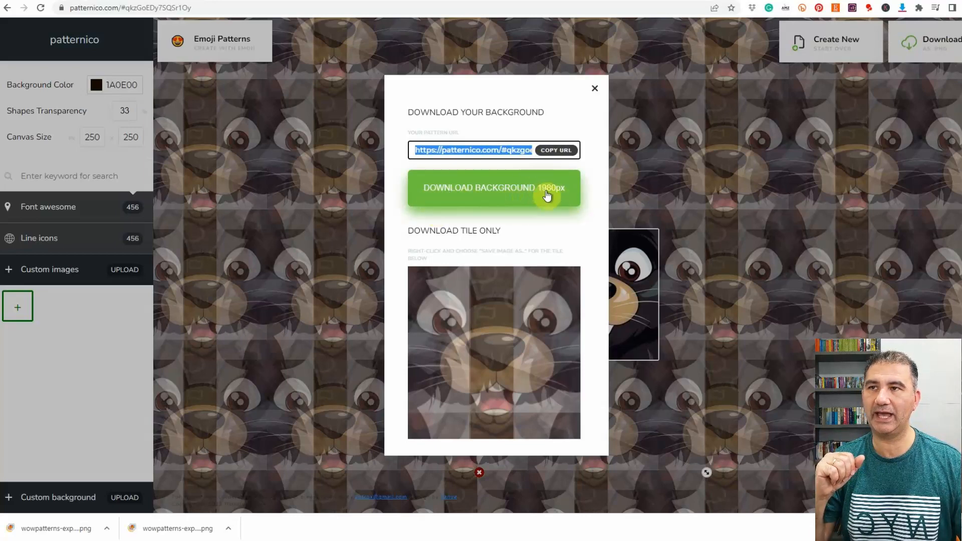
pyautogui.click(421, 242)
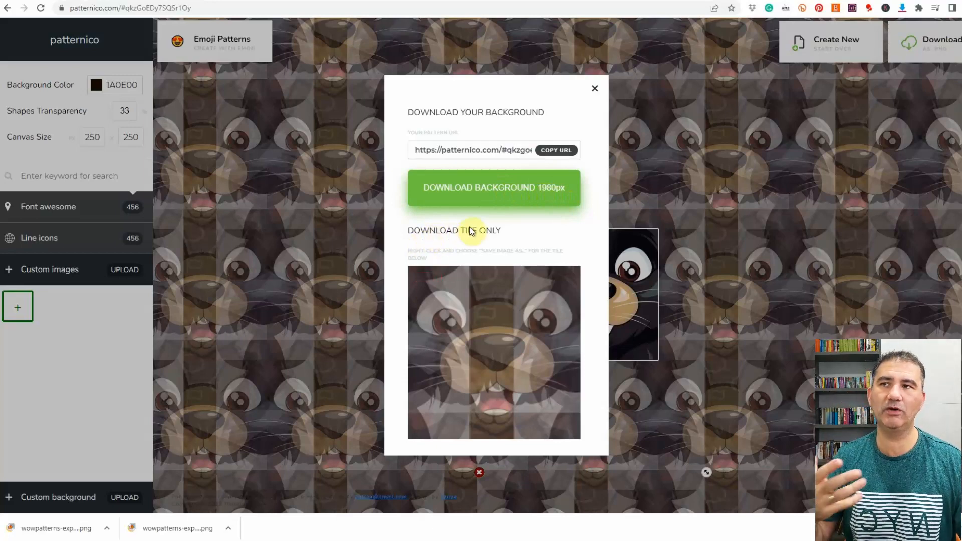
pyautogui.click(490, 189)
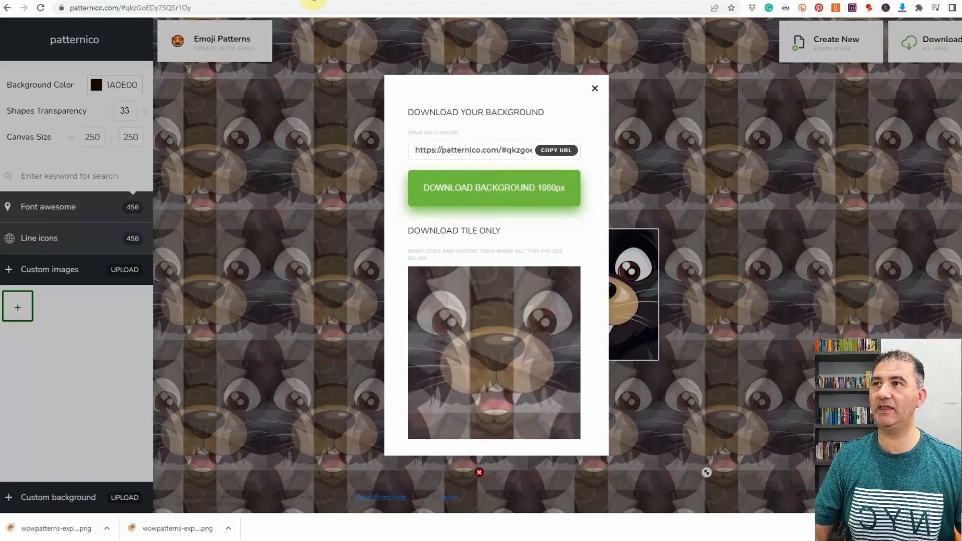
pyautogui.click(489, 187)
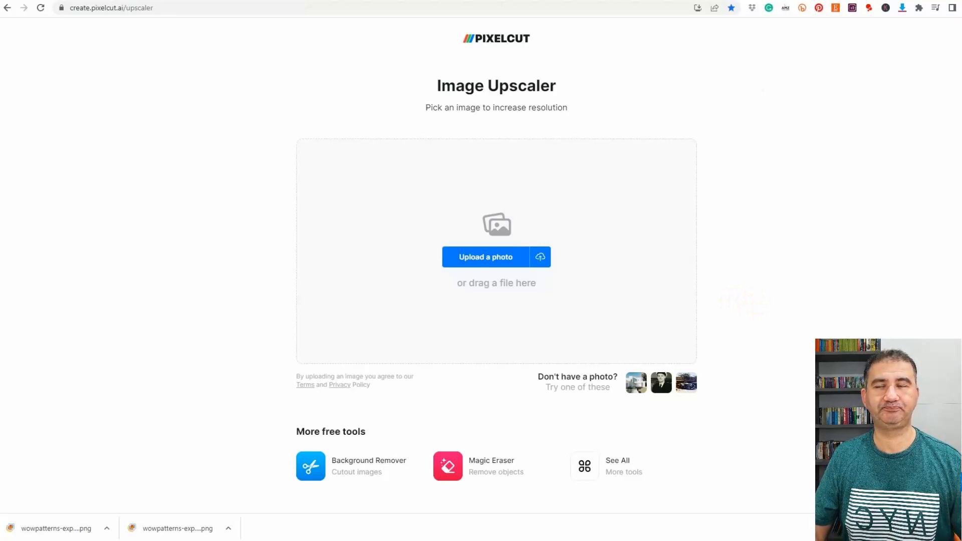
# - In Pixelcut's Image Upscaler, upload the kangaroo pattern file and set the upscale size to 4x
pyautogui.moveTo(957, 115); pyautogui.dragTo(507, 208)
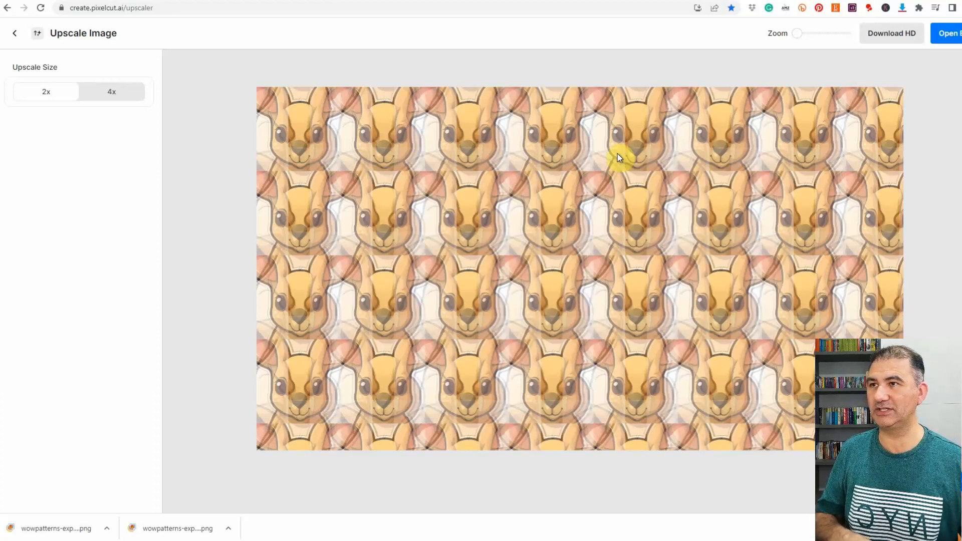
pyautogui.click(120, 94)
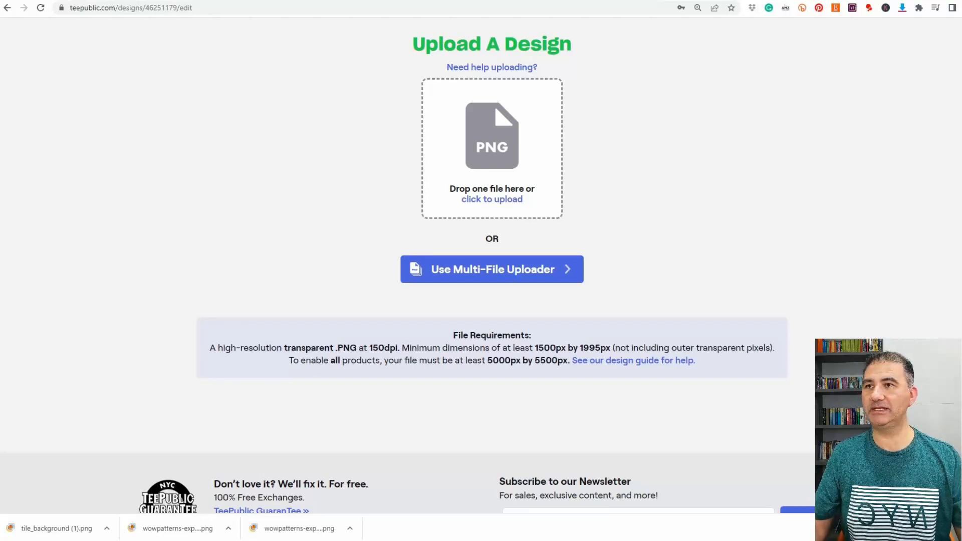
# - On TeePublic's Upload A Design page, add the Tasmanian devil pattern file as the artwork
pyautogui.moveTo(676, 95); pyautogui.dragTo(502, 136)
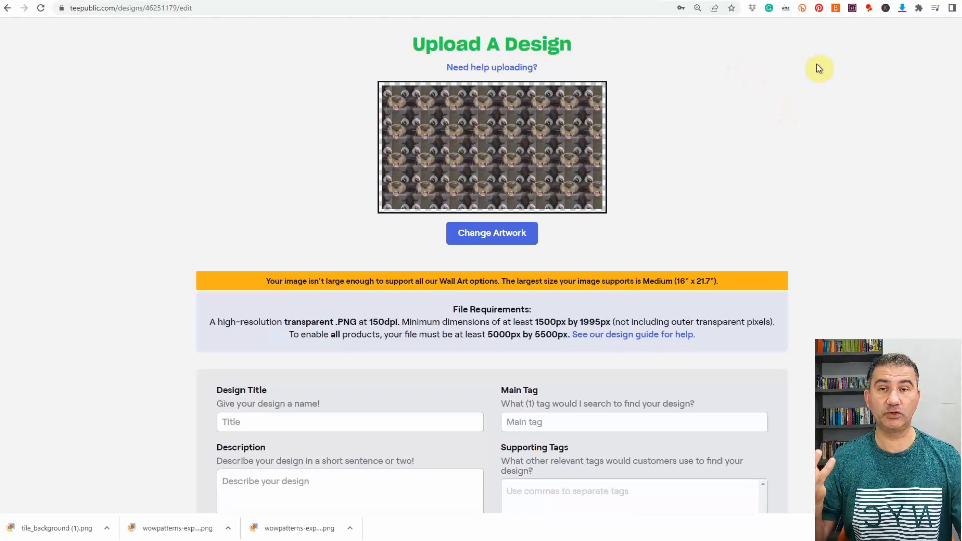
# - Disable the Stickers and Apparel products for the design and open Cases for configuration
pyautogui.scroll(-6, 949, 84)
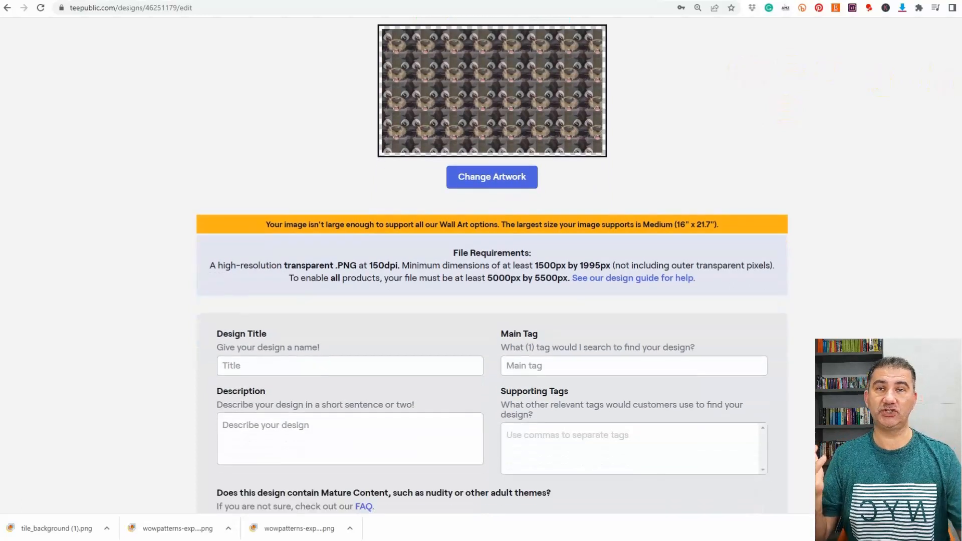
pyautogui.scroll(-4, 258, 110)
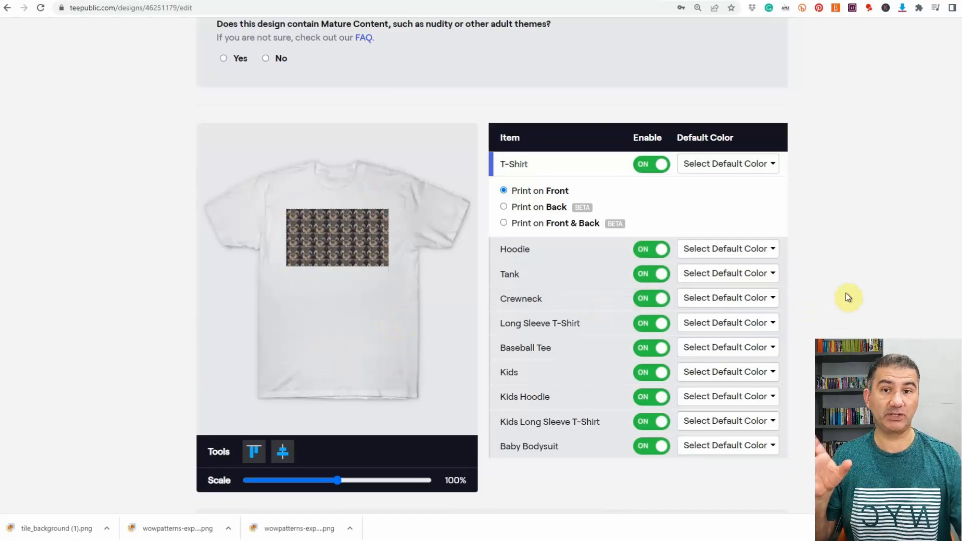
pyautogui.scroll(-2, 846, 290)
pyautogui.scroll(-7, 845, 290)
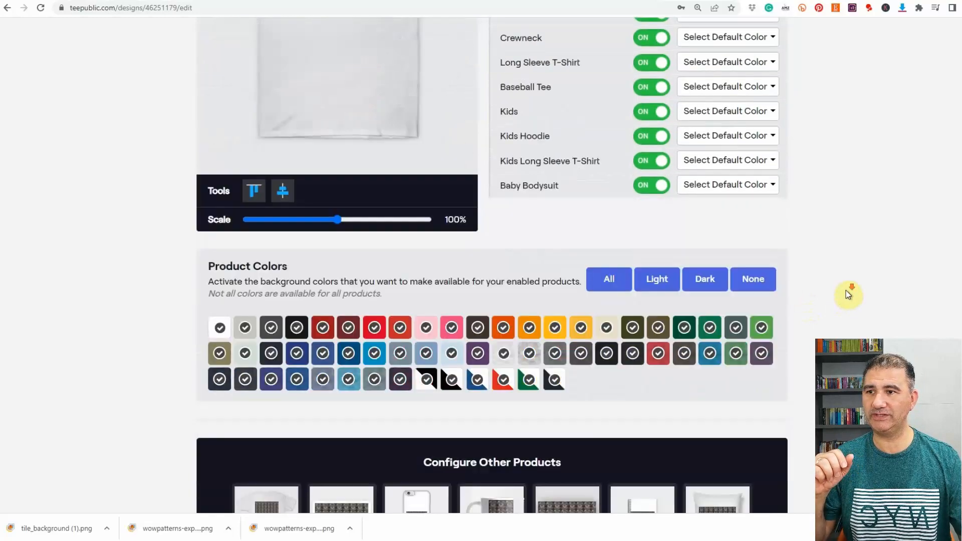
pyautogui.scroll(-2, 845, 294)
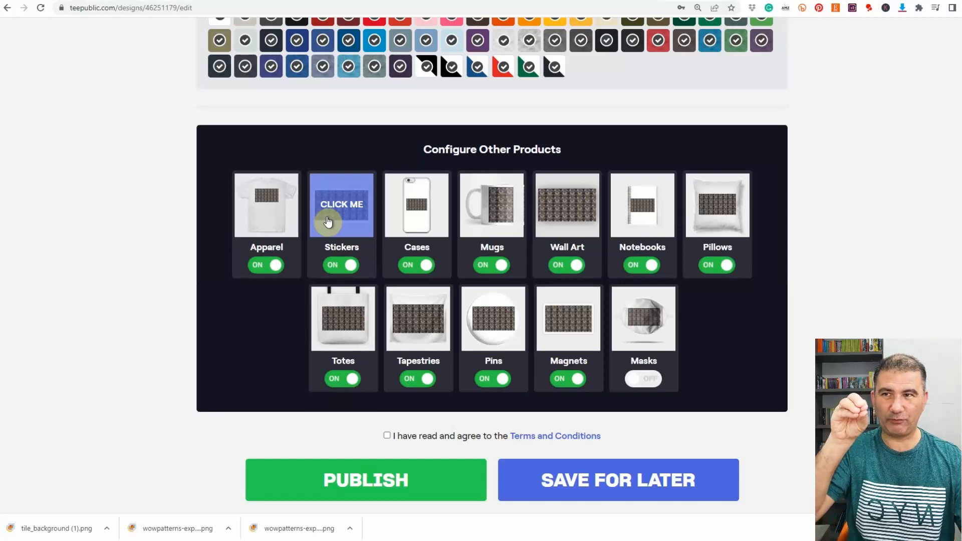
pyautogui.click(337, 265)
pyautogui.click(264, 268)
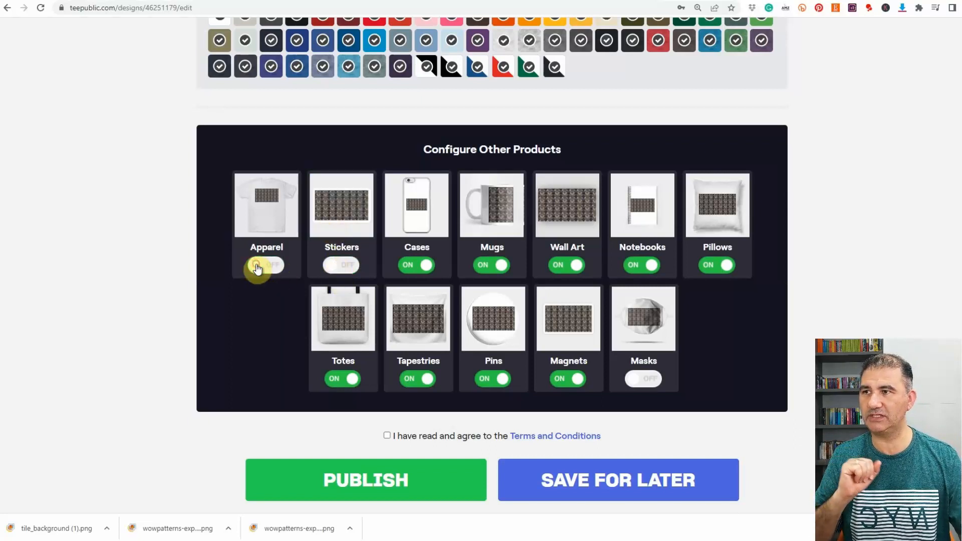
pyautogui.click(433, 228)
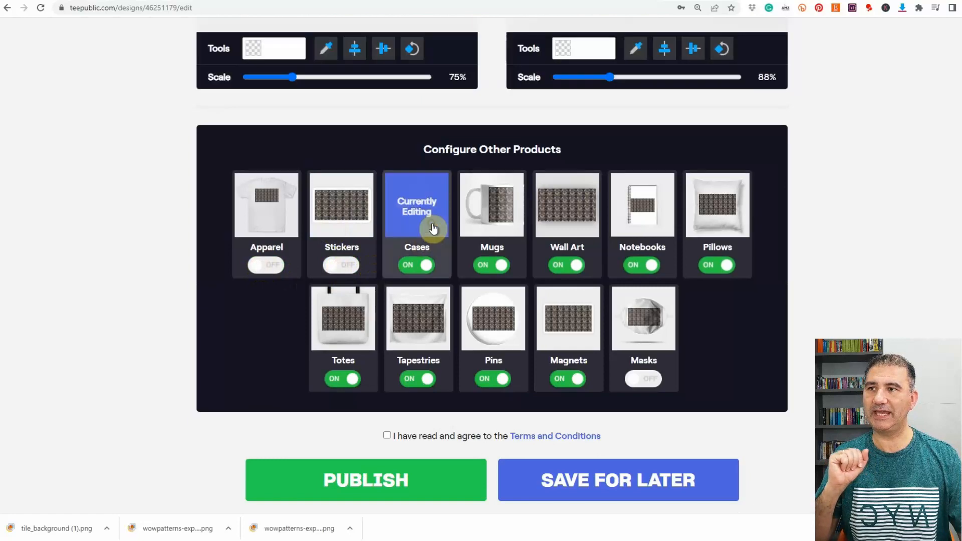
# - Scale the pattern on the laptop case to 138% and center it in both directions
pyautogui.scroll(3, 437, 203)
pyautogui.scroll(3, 438, 206)
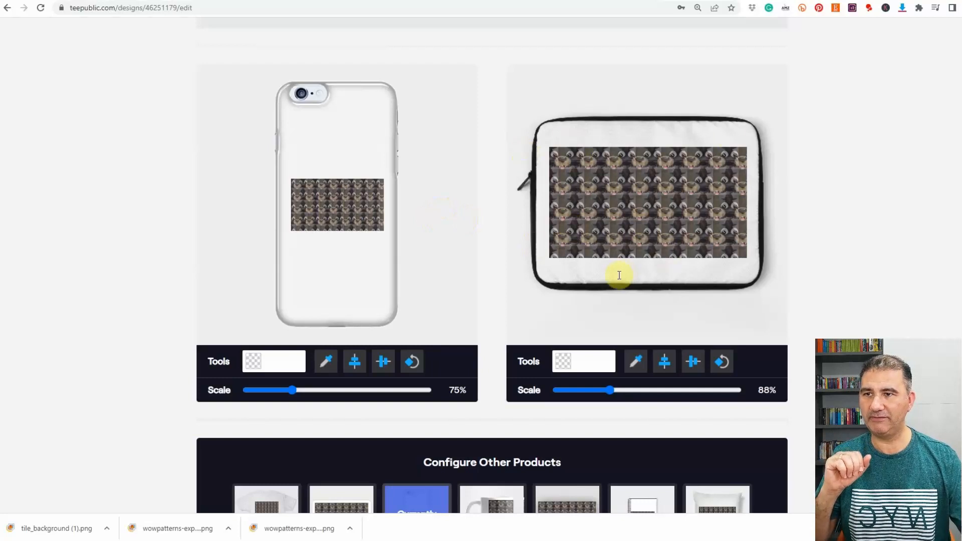
pyautogui.moveTo(605, 390); pyautogui.dragTo(642, 399)
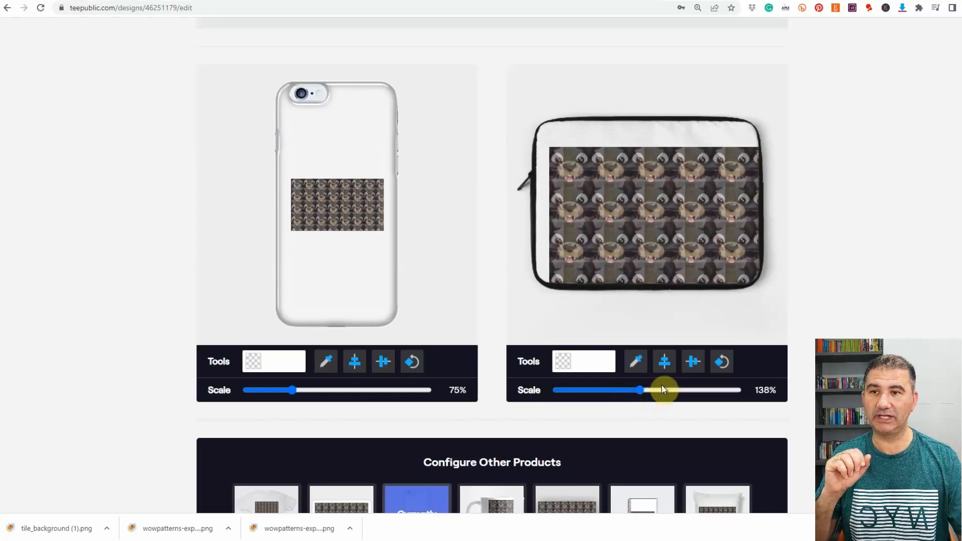
pyautogui.click(663, 362)
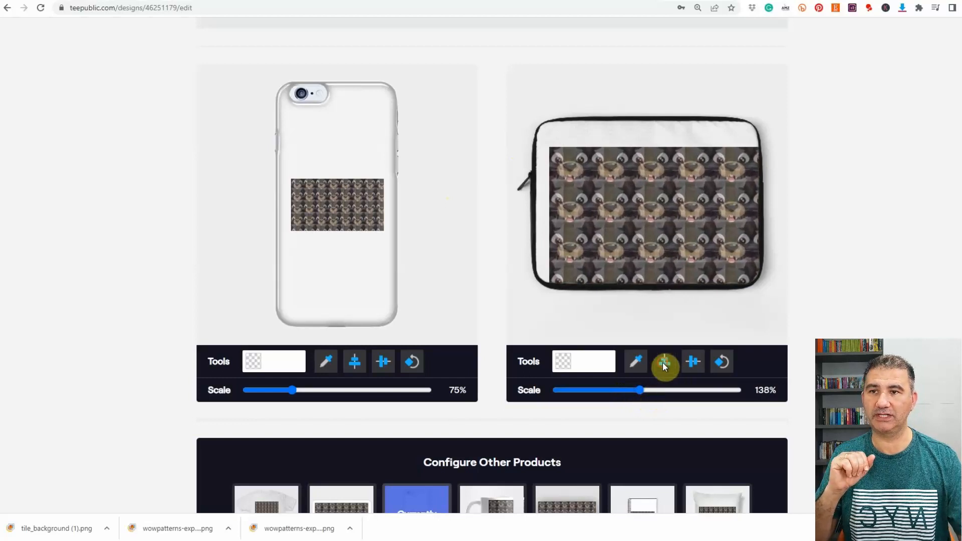
pyautogui.click(693, 362)
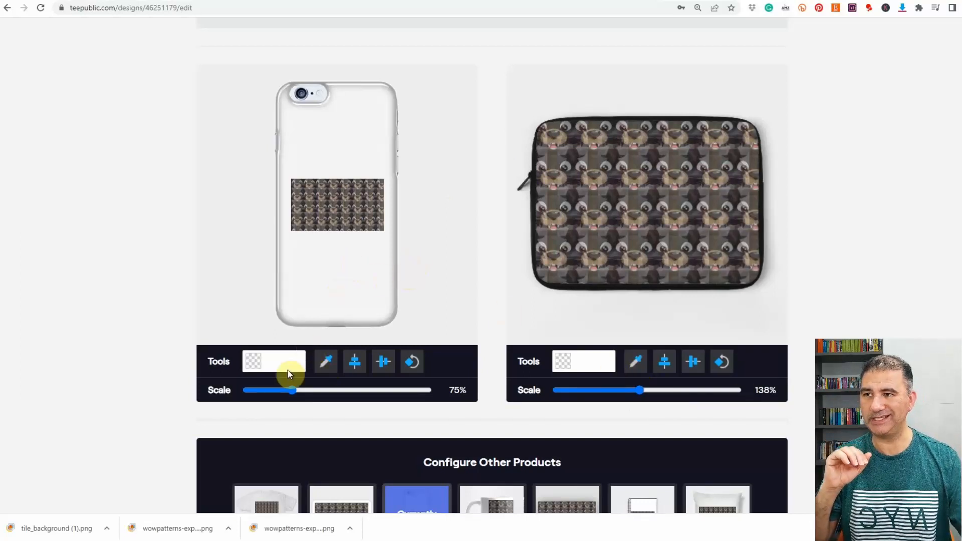
# - Try covering the phone case by scaling the pattern to 300% and centering it in both directions
pyautogui.moveTo(294, 390); pyautogui.dragTo(444, 398)
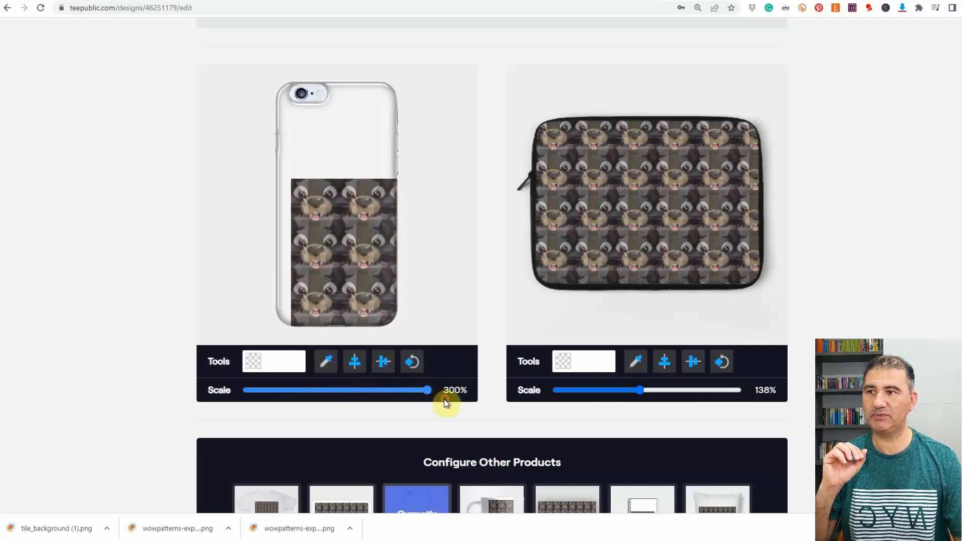
pyautogui.click(356, 362)
pyautogui.click(384, 361)
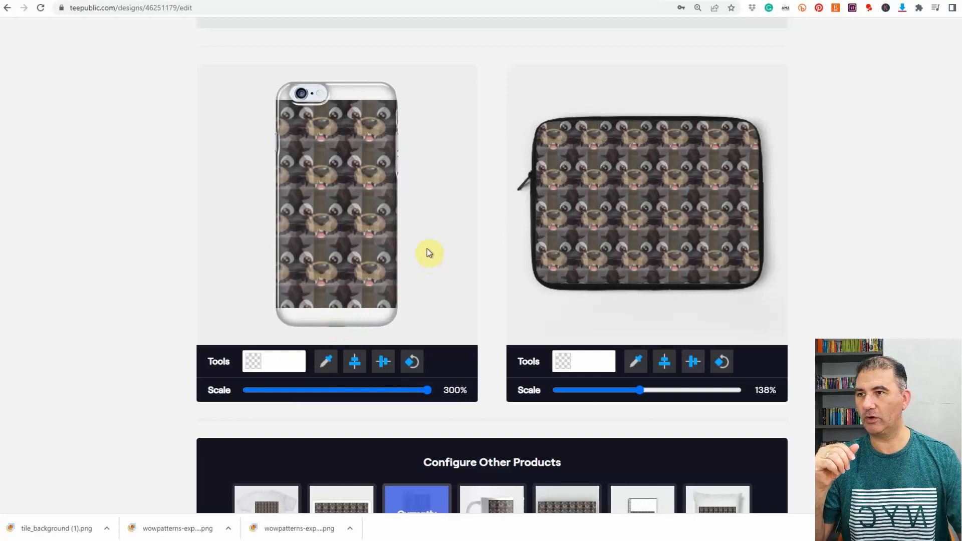
# - Rotate the phone case pattern, scale it to 197%, and reposition it so it covers the whole case
pyautogui.click(416, 362)
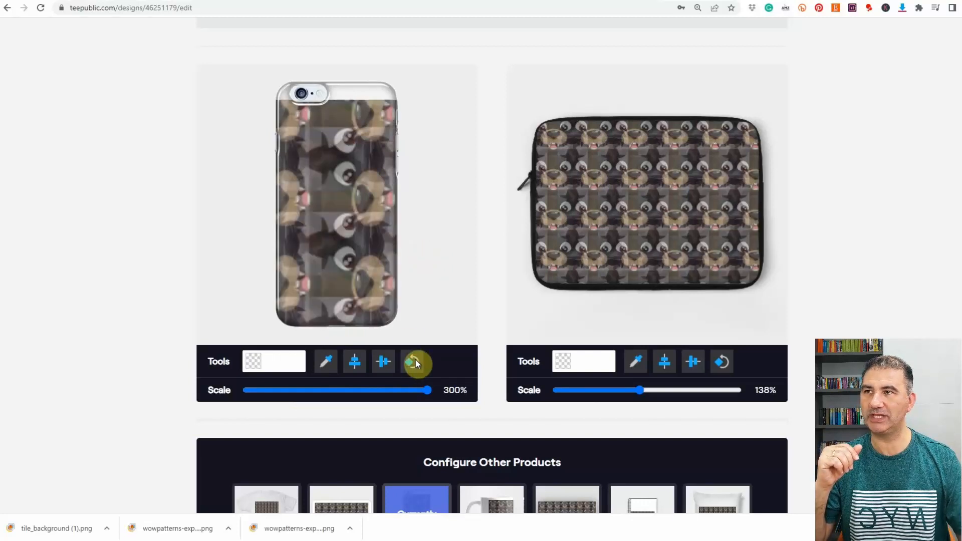
pyautogui.moveTo(342, 232)
pyautogui.mouseDown()
pyautogui.moveTo(344, 251)
pyautogui.moveTo(338, 224)
pyautogui.mouseUp()
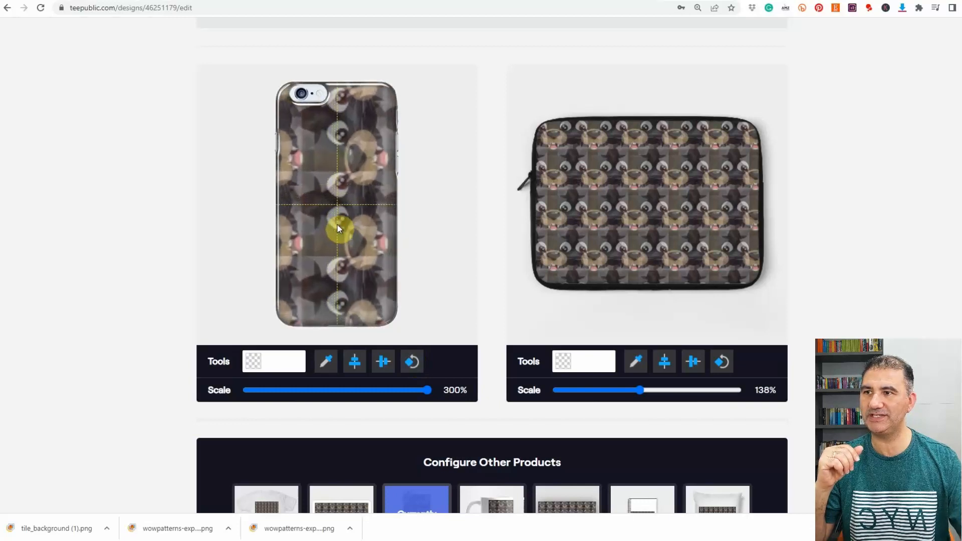
pyautogui.moveTo(425, 390); pyautogui.dragTo(366, 390)
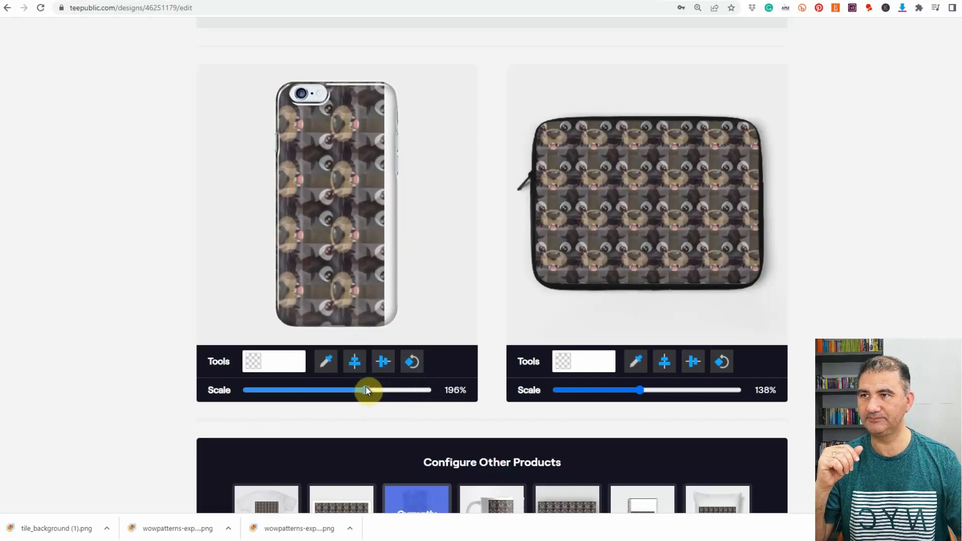
pyautogui.click(354, 361)
pyautogui.click(380, 361)
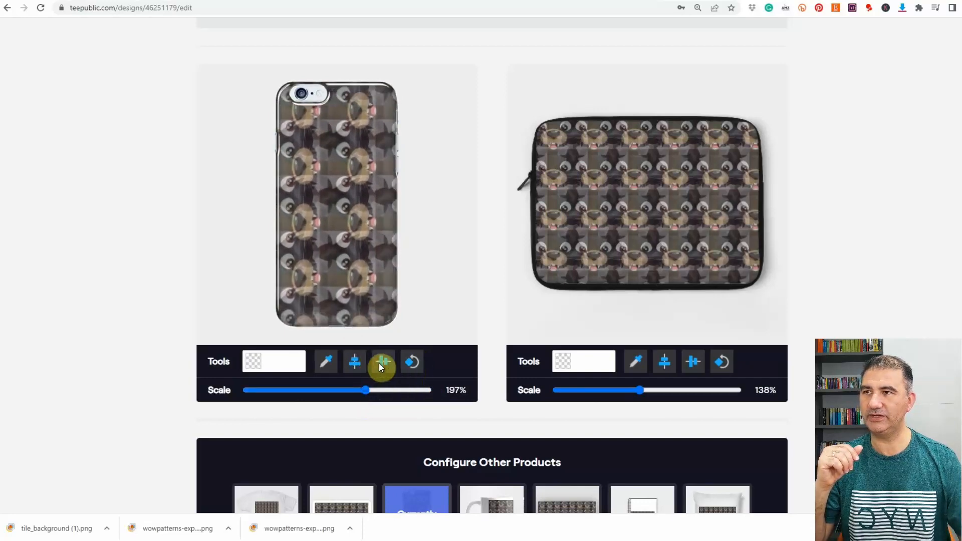
pyautogui.moveTo(308, 206); pyautogui.dragTo(352, 212)
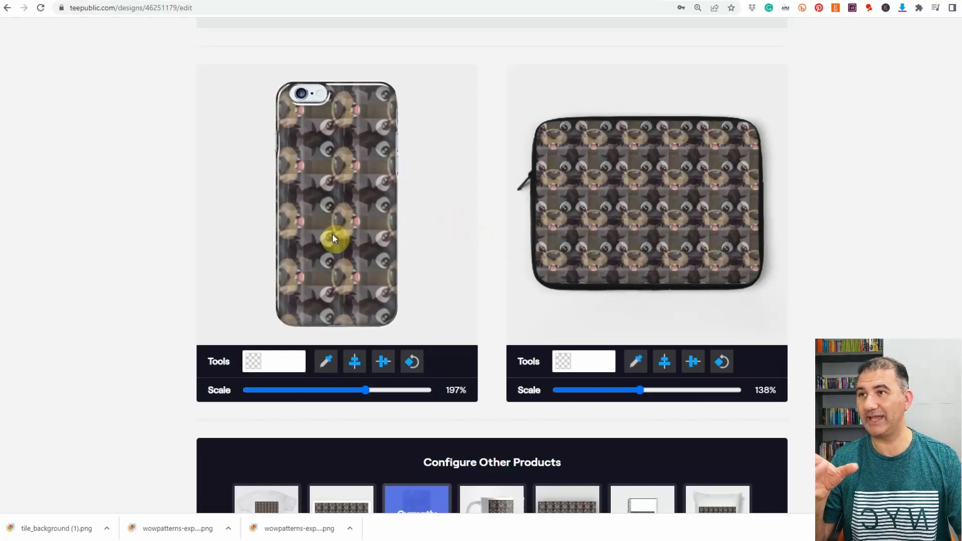
pyautogui.moveTo(336, 217)
pyautogui.mouseDown()
pyautogui.moveTo(350, 229)
pyautogui.moveTo(348, 206)
pyautogui.mouseUp()
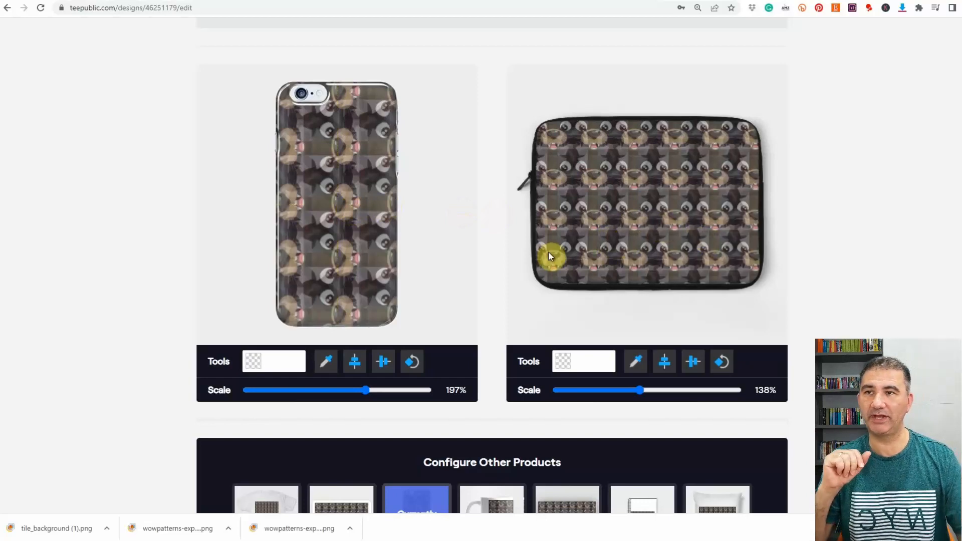
# - In the Mugs configuration, scale the pattern to 152% on both the mug and the travel mug and center it
pyautogui.scroll(-2, 520, 252)
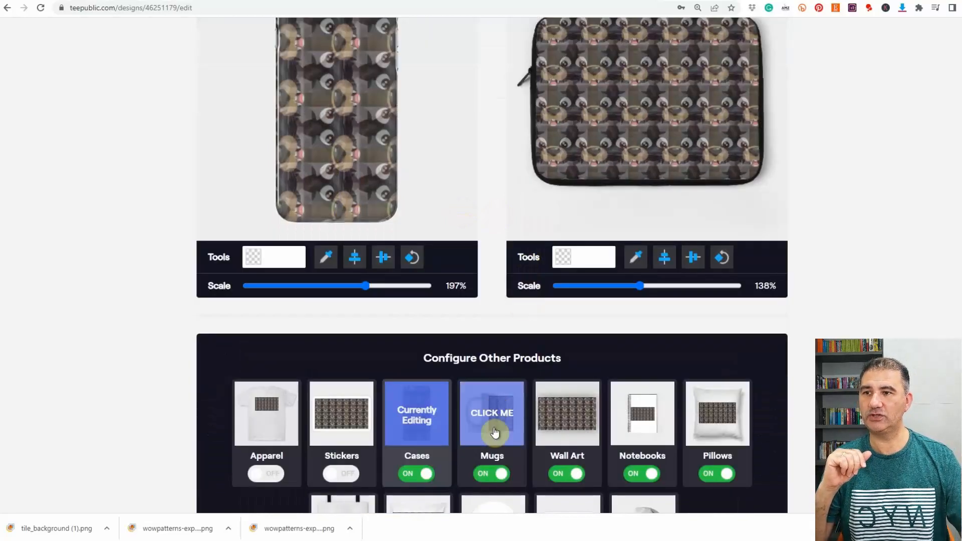
pyautogui.click(495, 419)
pyautogui.scroll(2, 488, 208)
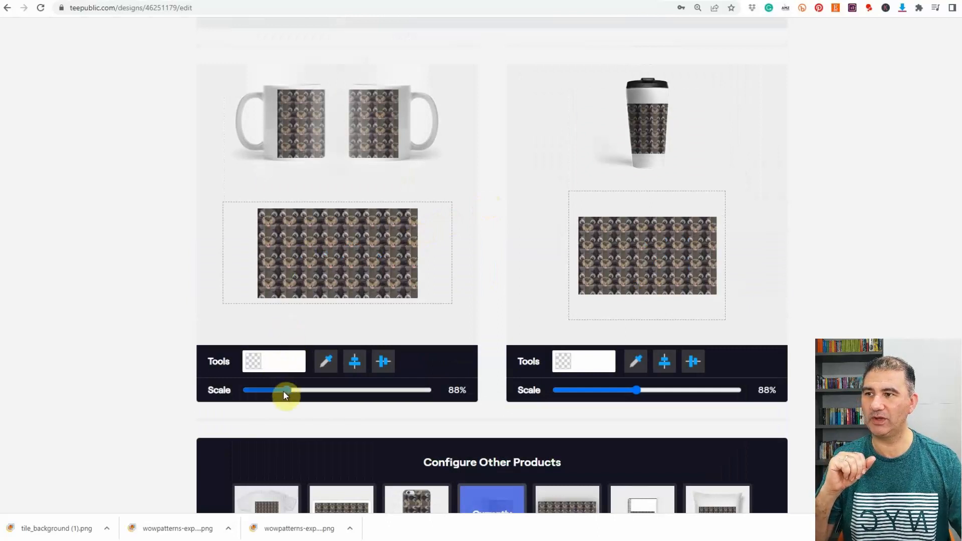
pyautogui.moveTo(286, 393); pyautogui.dragTo(316, 393)
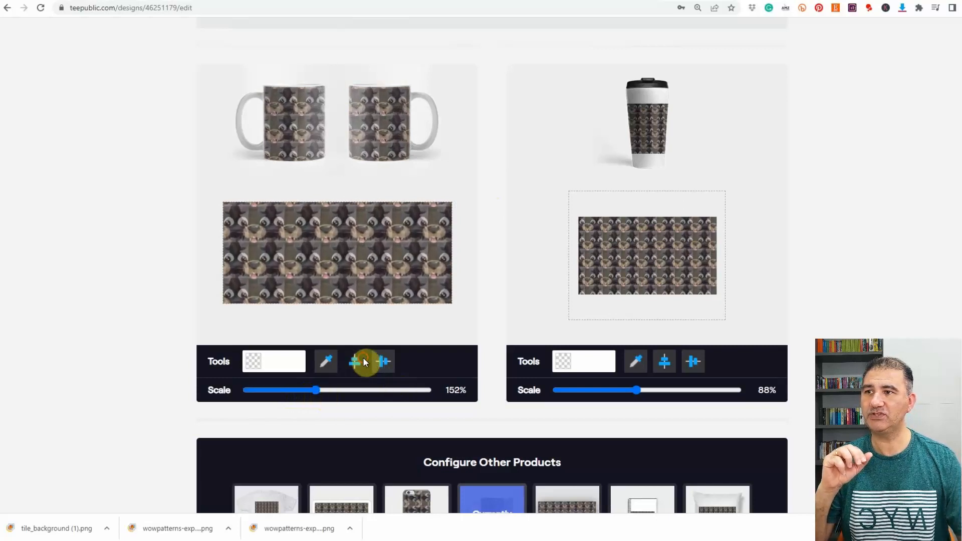
pyautogui.click(383, 362)
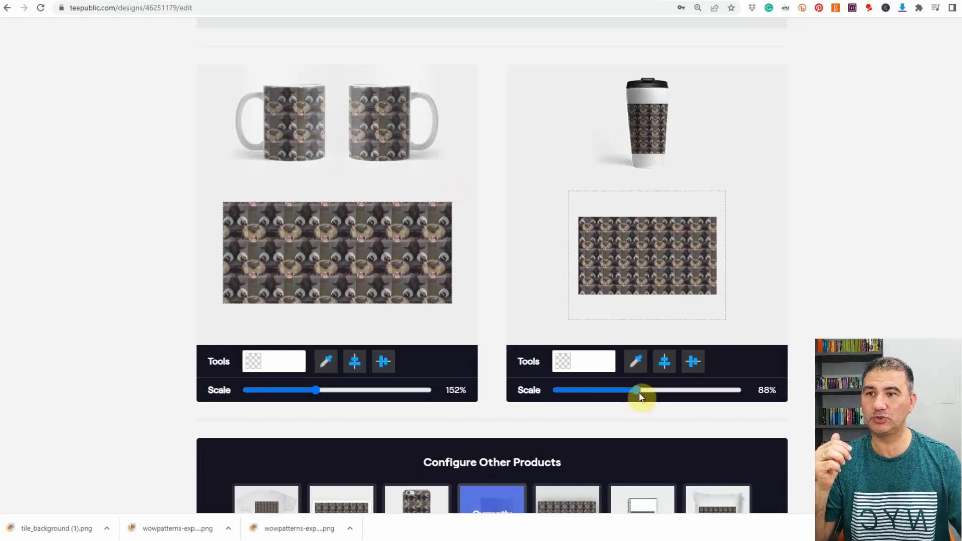
pyautogui.moveTo(636, 388); pyautogui.dragTo(694, 397)
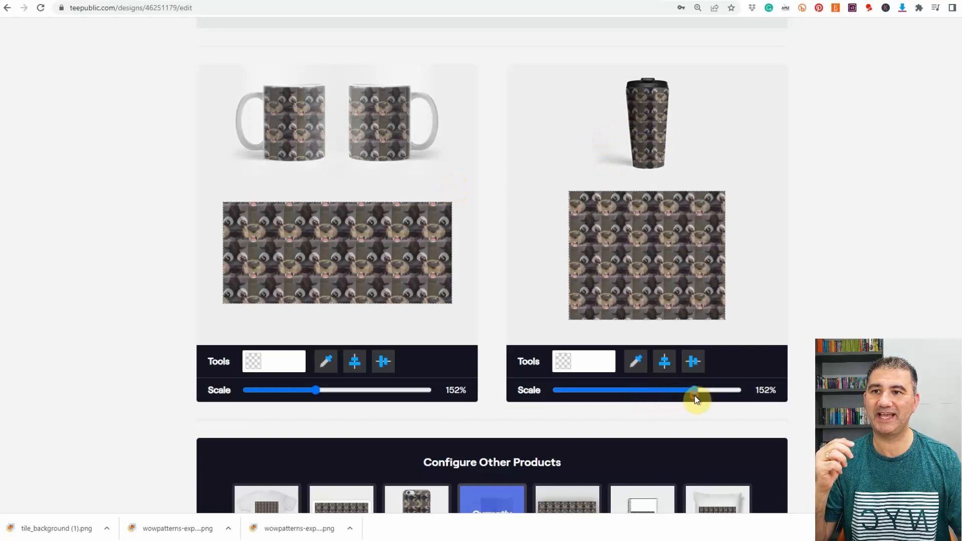
pyautogui.click(667, 362)
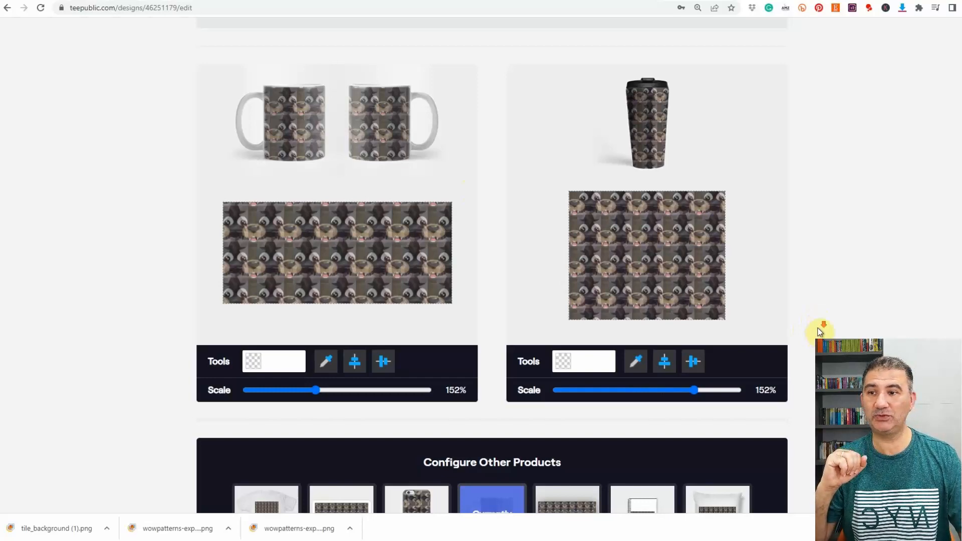
# - Open the Wall Art configuration and review its full-bleed, orientation and aspect ratio settings
pyautogui.scroll(-2, 655, 369)
pyautogui.click(571, 421)
pyautogui.scroll(2, 594, 408)
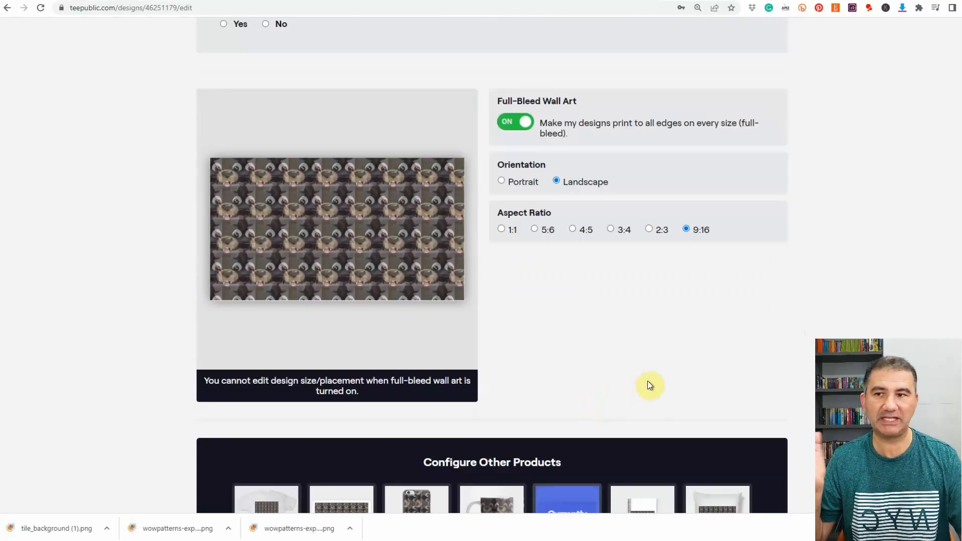
# - In the Notebooks configuration, scale the pattern to 200% on both the spiral and the hardcover notebook
pyautogui.scroll(-2, 647, 385)
pyautogui.click(635, 428)
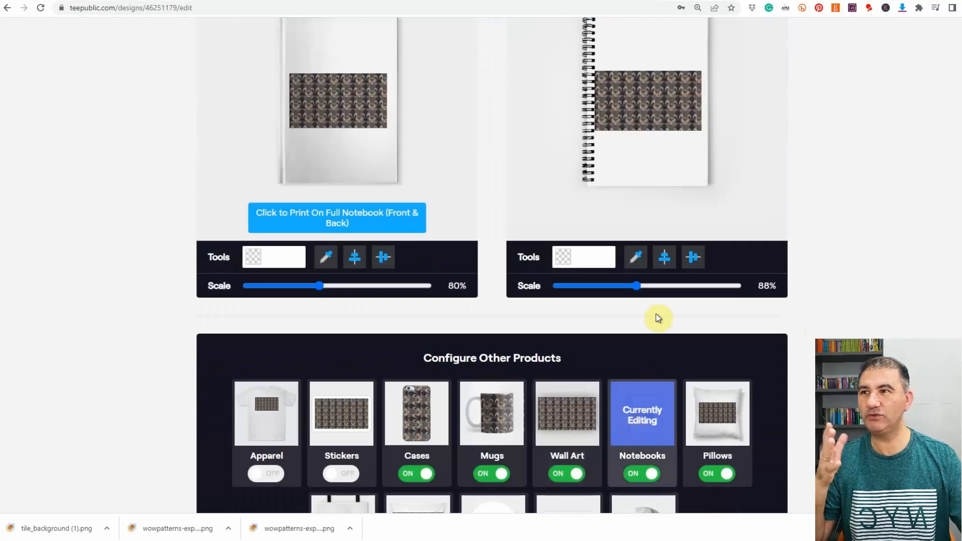
pyautogui.scroll(2, 658, 318)
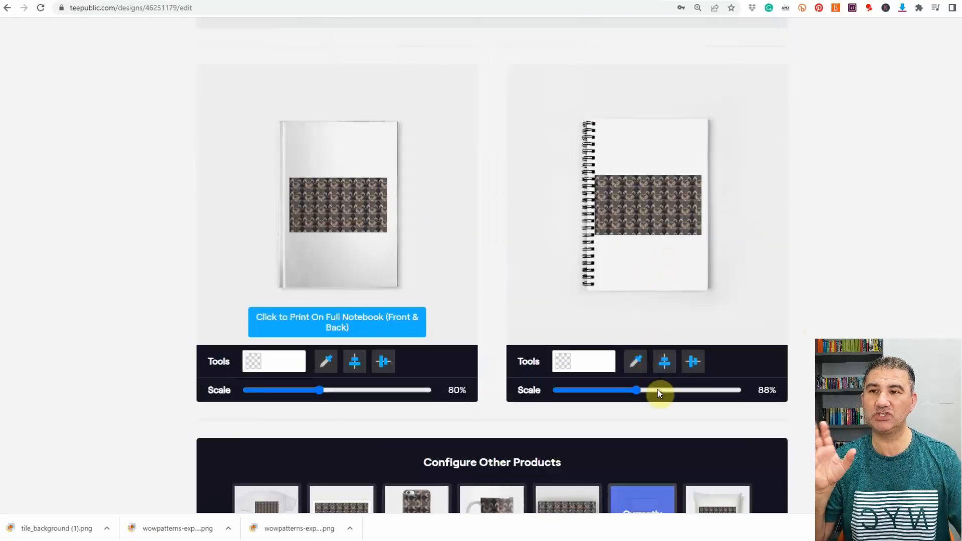
pyautogui.moveTo(639, 390); pyautogui.dragTo(731, 399)
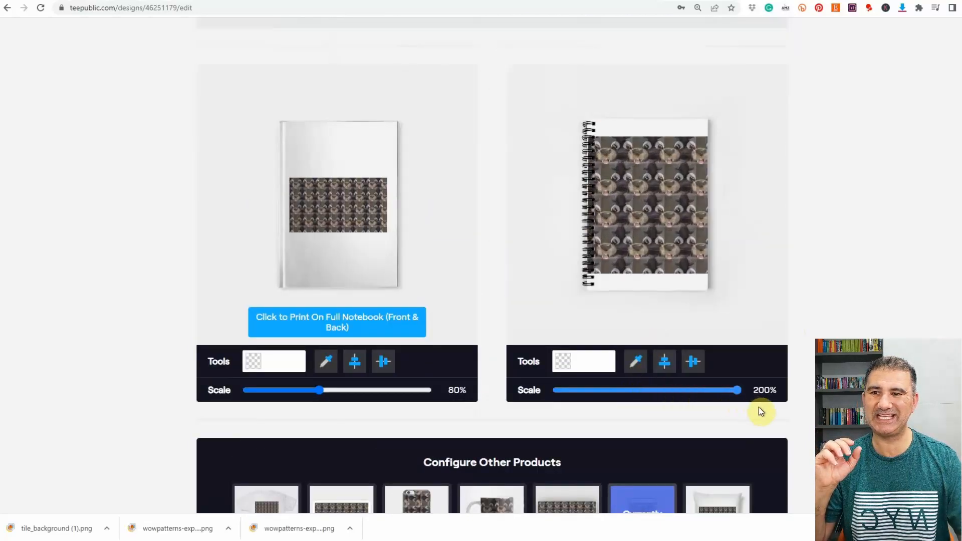
pyautogui.moveTo(318, 390); pyautogui.dragTo(453, 390)
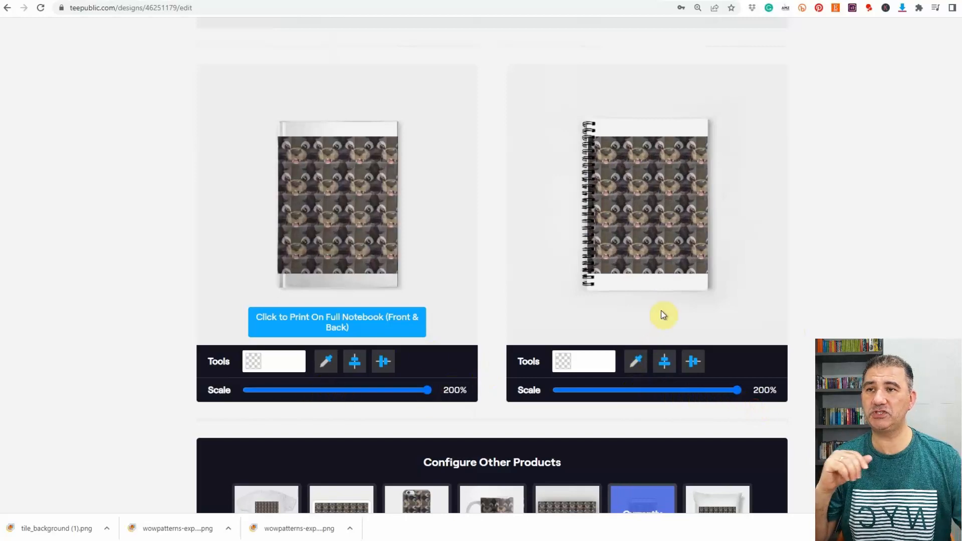
# - In the Pillows configuration, scale the pattern to 166% and center it on the pillow
pyautogui.scroll(-2, 715, 295)
pyautogui.scroll(-2, 715, 295)
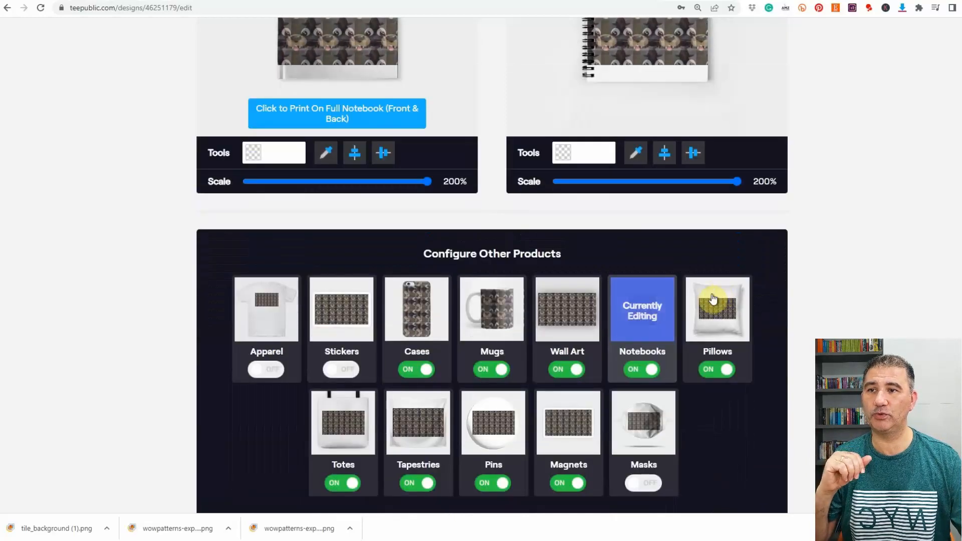
pyautogui.click(730, 328)
pyautogui.scroll(4, 597, 223)
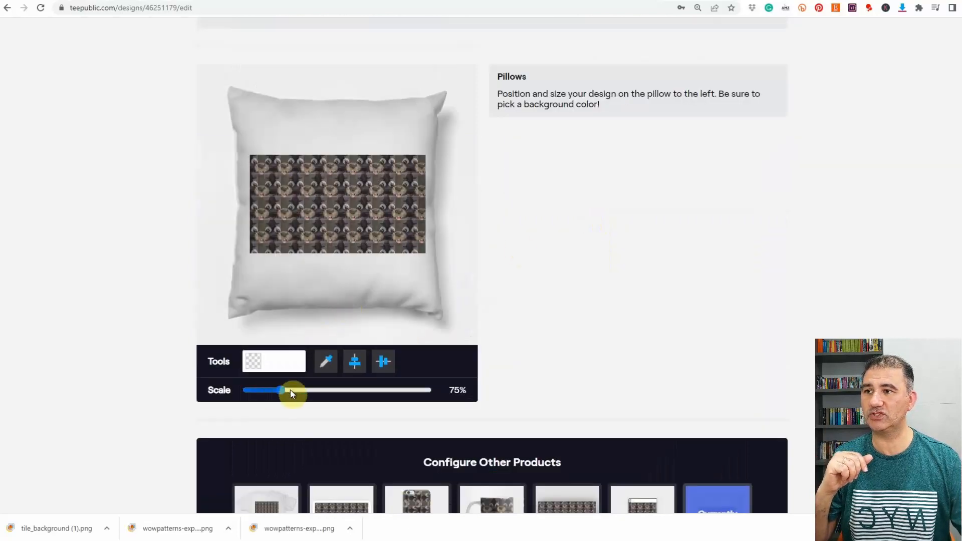
pyautogui.moveTo(281, 391); pyautogui.dragTo(322, 396)
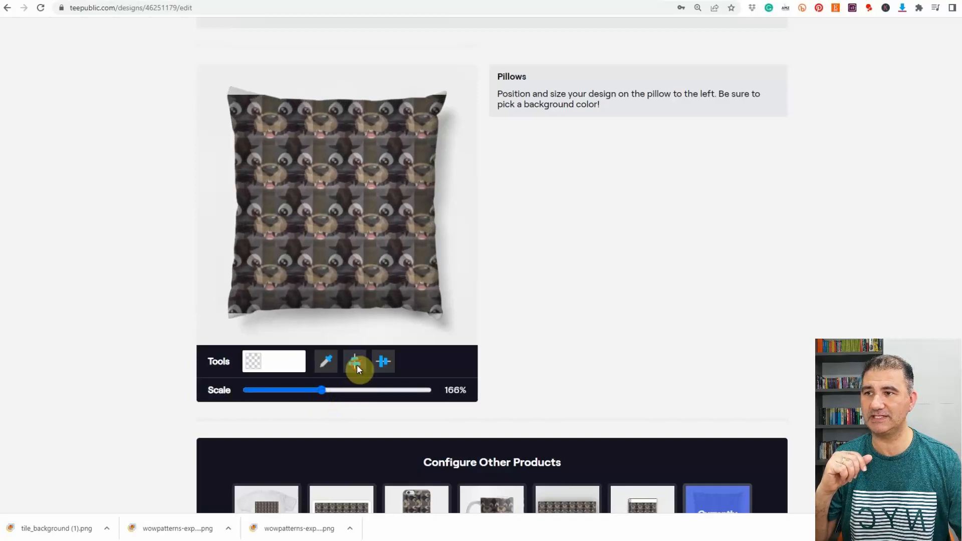
pyautogui.click(384, 365)
# - In the Totes configuration, scale the pattern to 184% and center it on the tote bag
pyautogui.scroll(-4, 518, 334)
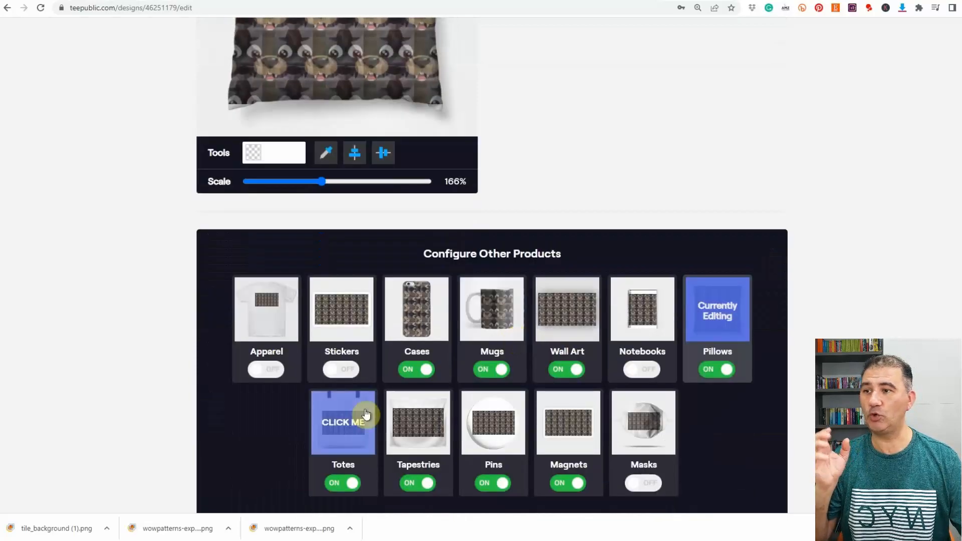
pyautogui.click(343, 431)
pyautogui.scroll(3, 356, 403)
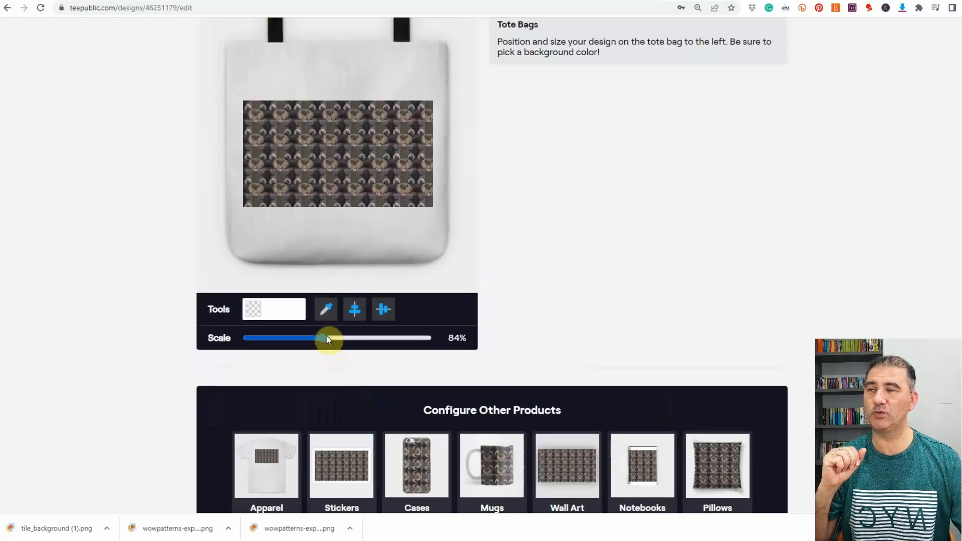
pyautogui.moveTo(326, 339); pyautogui.dragTo(414, 352)
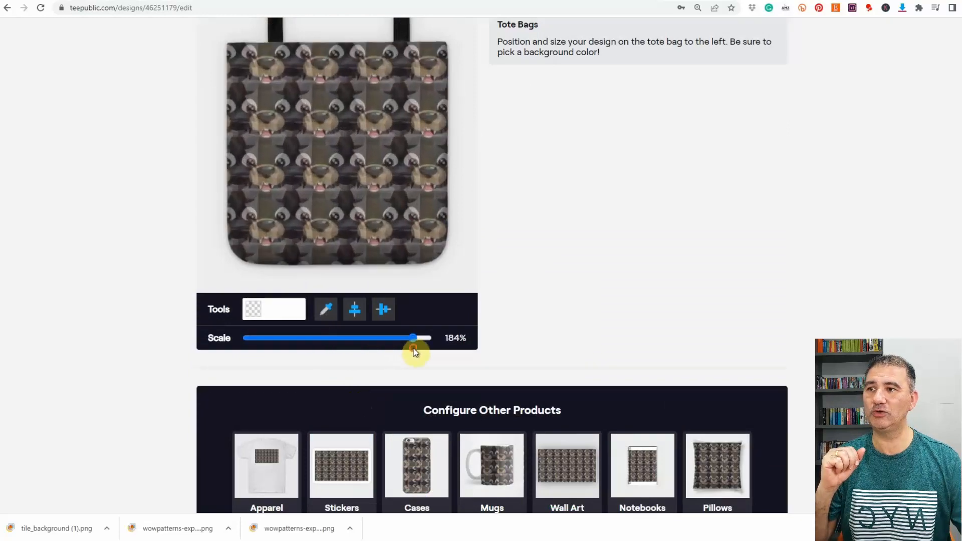
pyautogui.click(359, 315)
pyautogui.click(380, 312)
# - In the Tapestries configuration, scale the pattern to 173% for medium and large and 133% for small, and center both
pyautogui.scroll(-2, 506, 314)
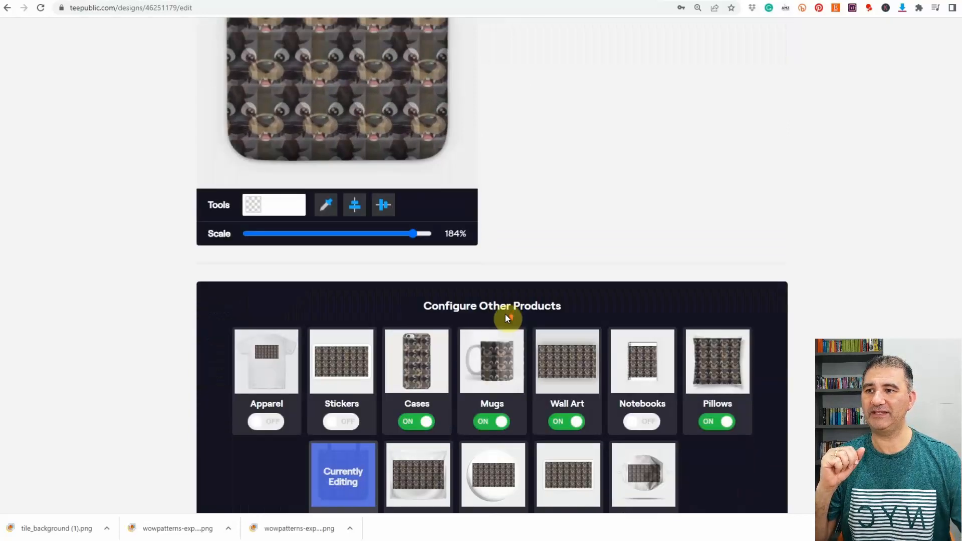
pyautogui.scroll(-2, 505, 314)
pyautogui.click(425, 388)
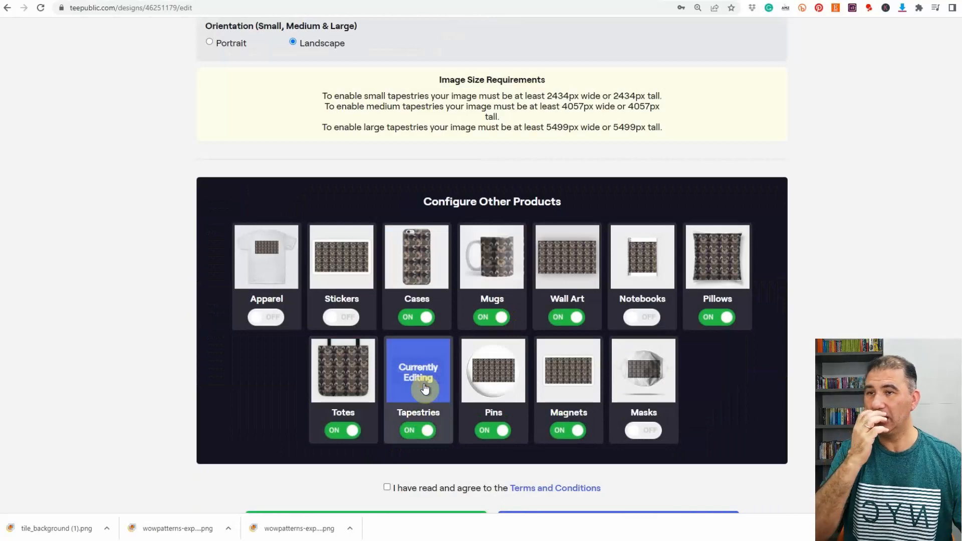
pyautogui.scroll(8, 425, 391)
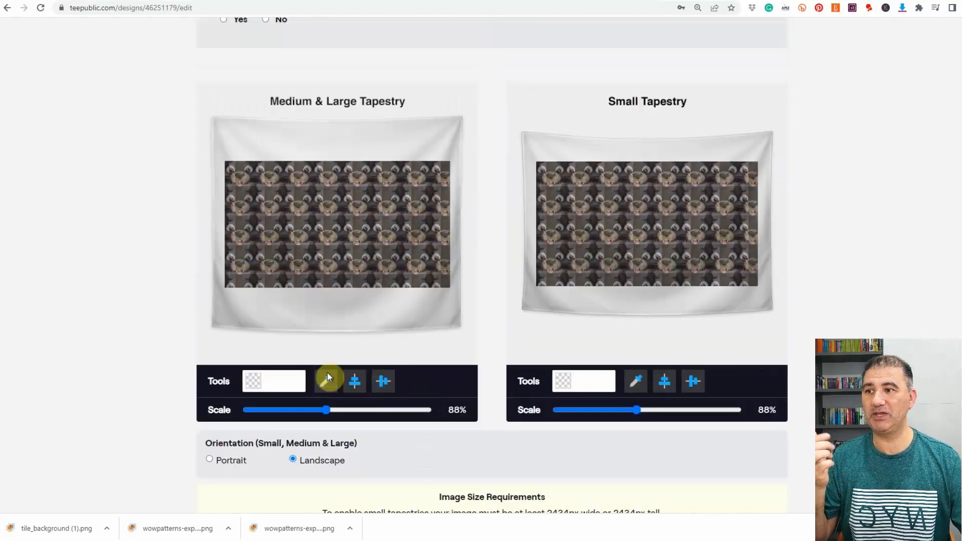
pyautogui.moveTo(328, 412); pyautogui.dragTo(402, 419)
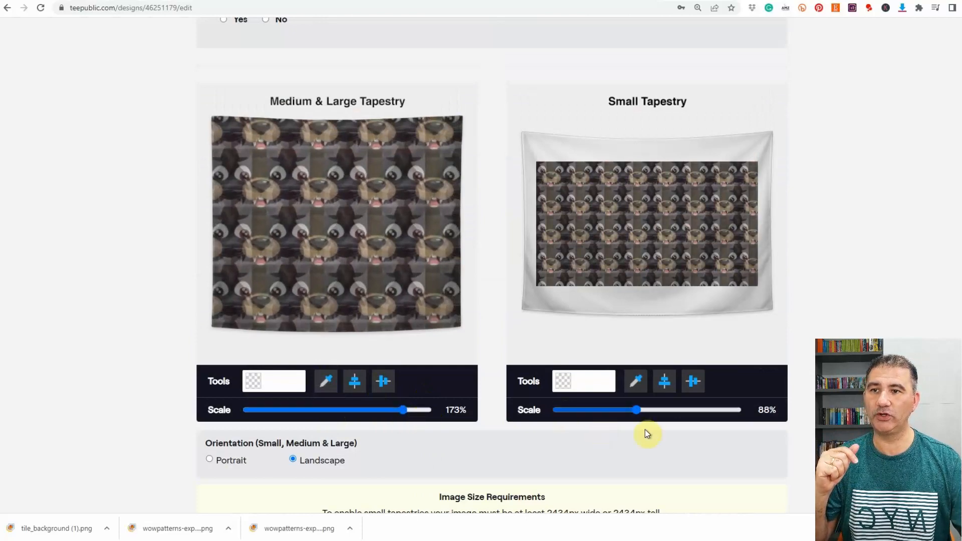
pyautogui.moveTo(640, 409); pyautogui.dragTo(677, 419)
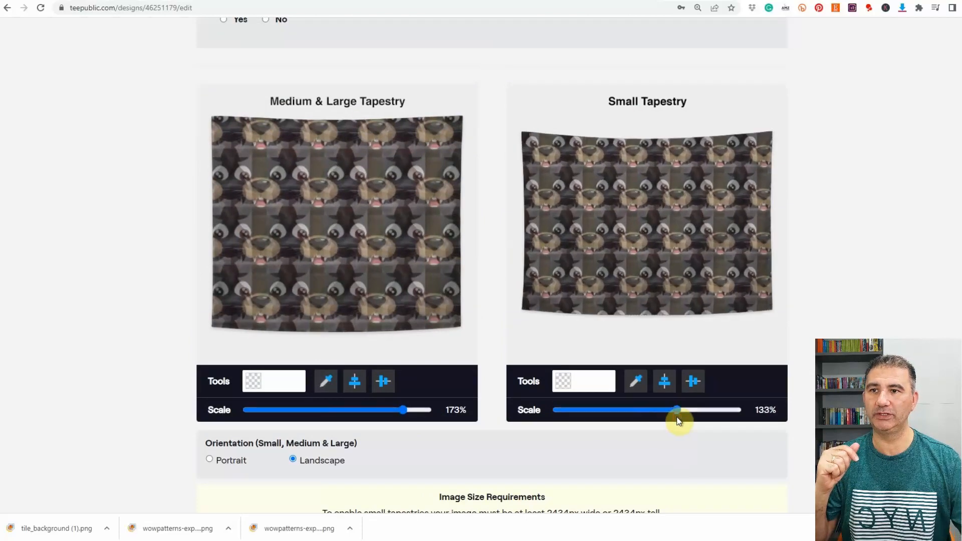
pyautogui.click(694, 384)
pyautogui.click(383, 381)
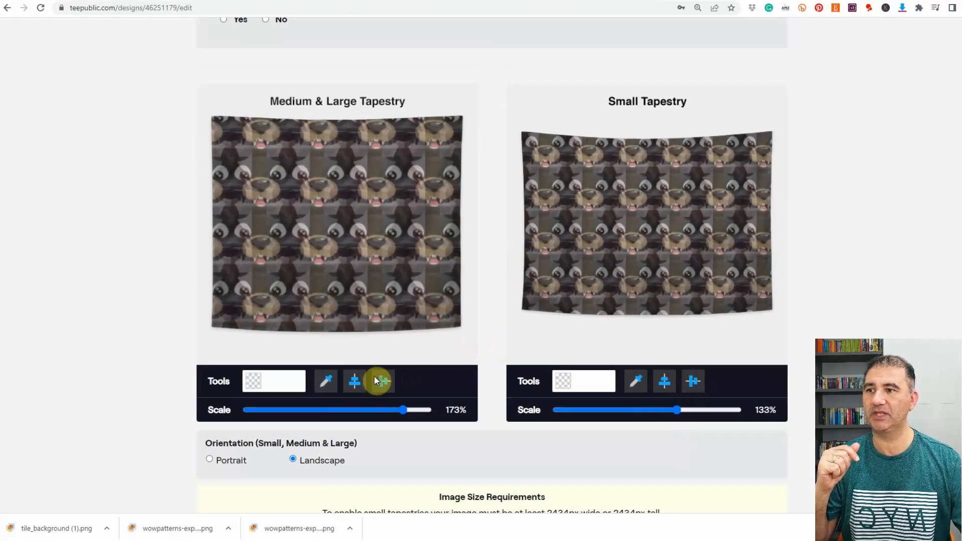
# - View the Magnets configuration, and in the Masks configuration scale the pattern to 169% and center it on the mask
pyautogui.scroll(-5, 440, 415)
pyautogui.click(569, 473)
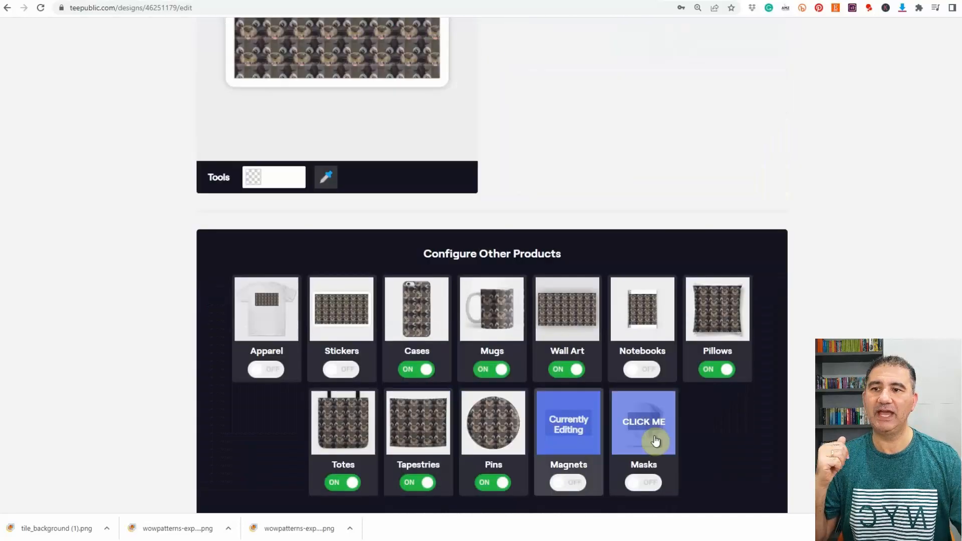
pyautogui.click(654, 443)
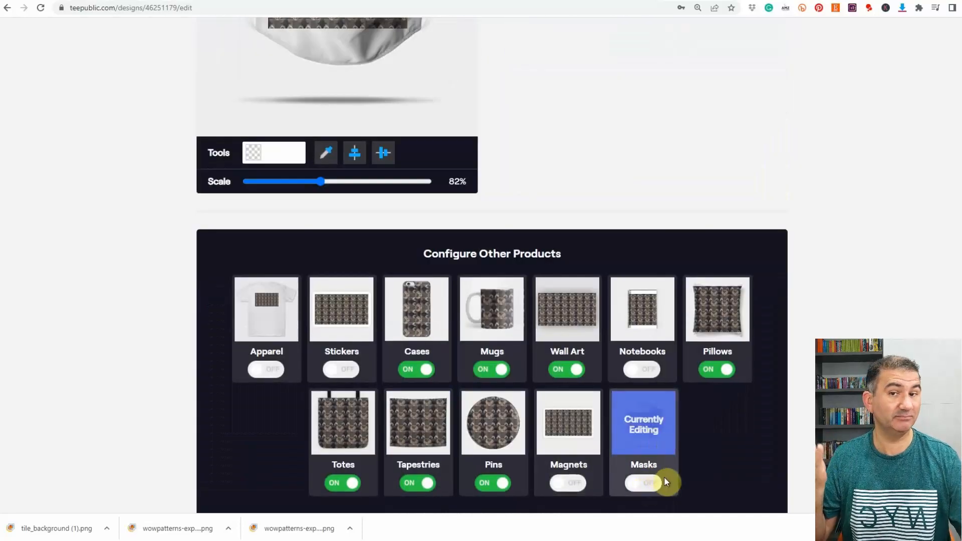
pyautogui.scroll(2, 675, 473)
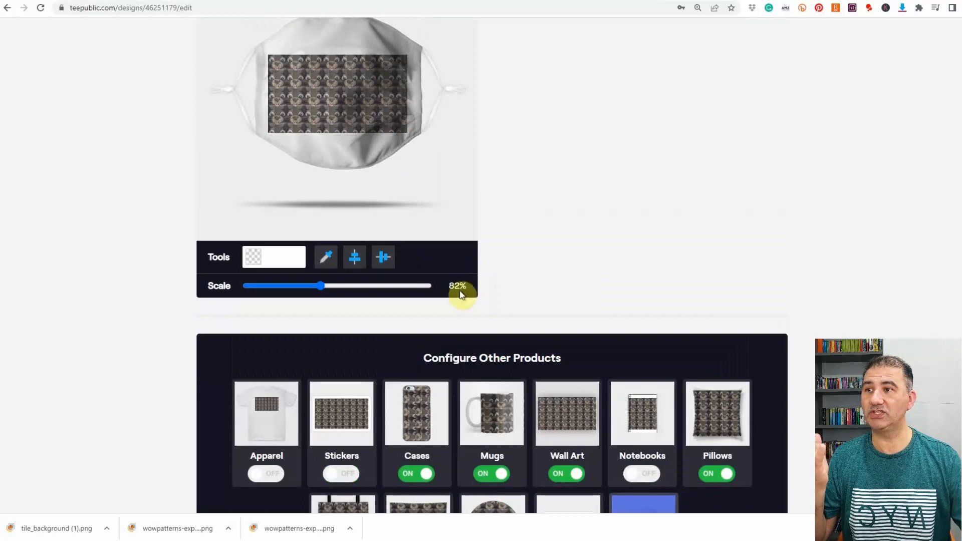
pyautogui.moveTo(320, 286); pyautogui.dragTo(399, 299)
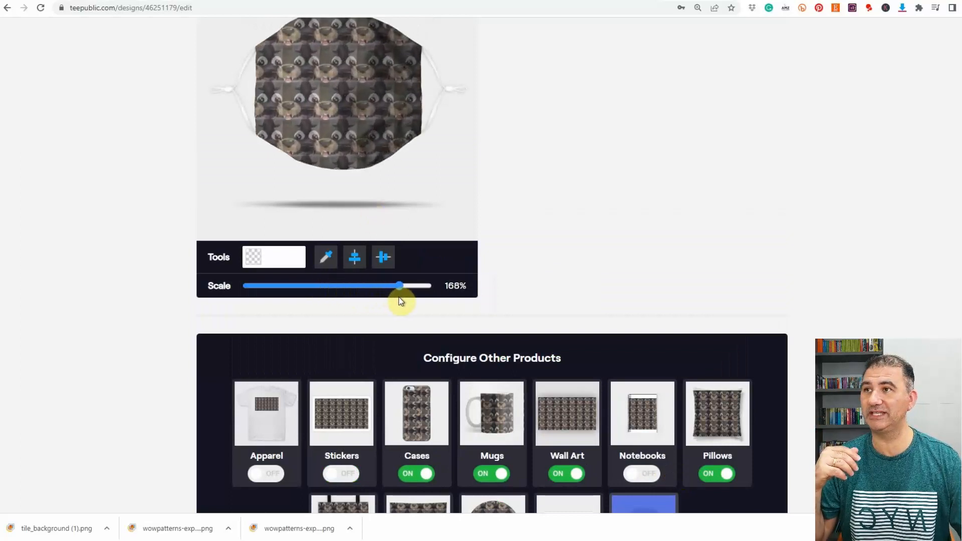
pyautogui.click(385, 258)
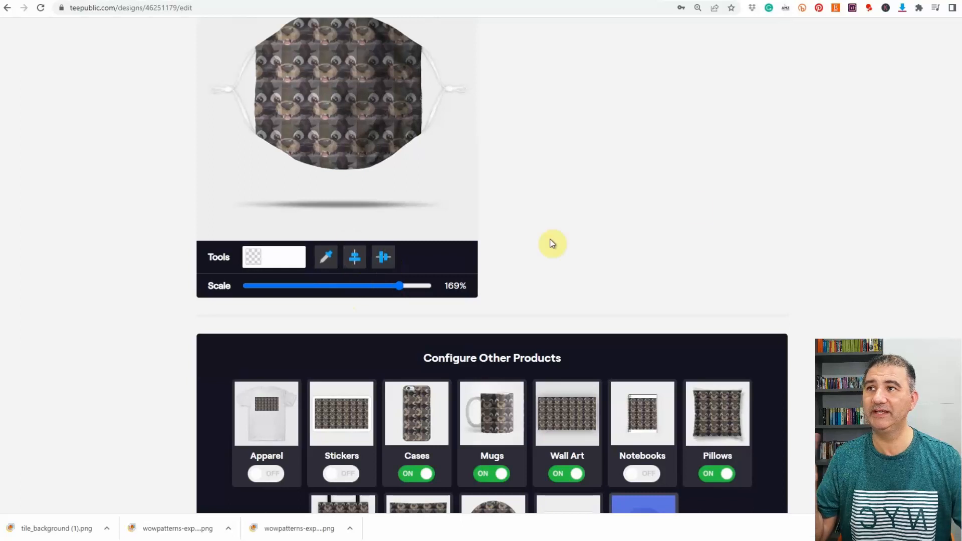
# - Accept the Terms and Conditions for the design
pyautogui.scroll(-5, 551, 243)
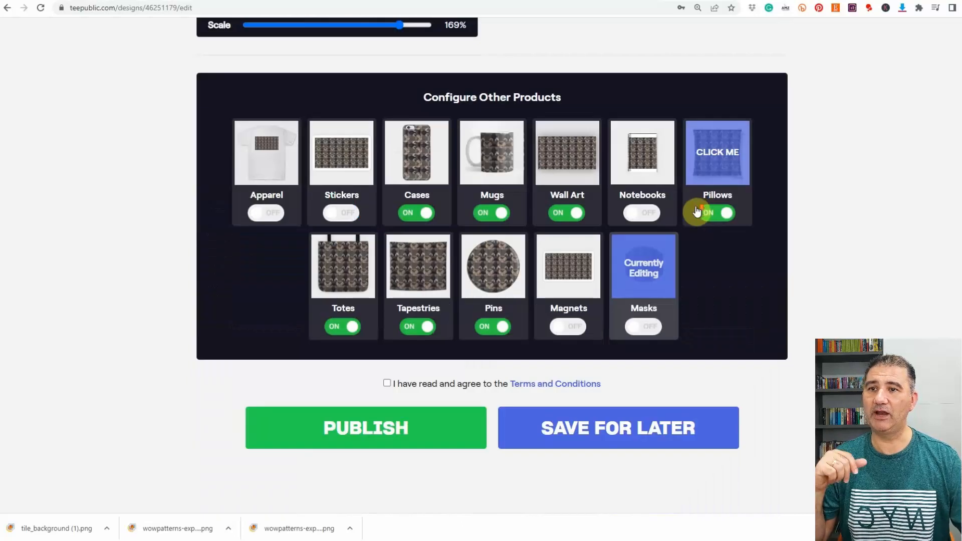
pyautogui.click(386, 383)
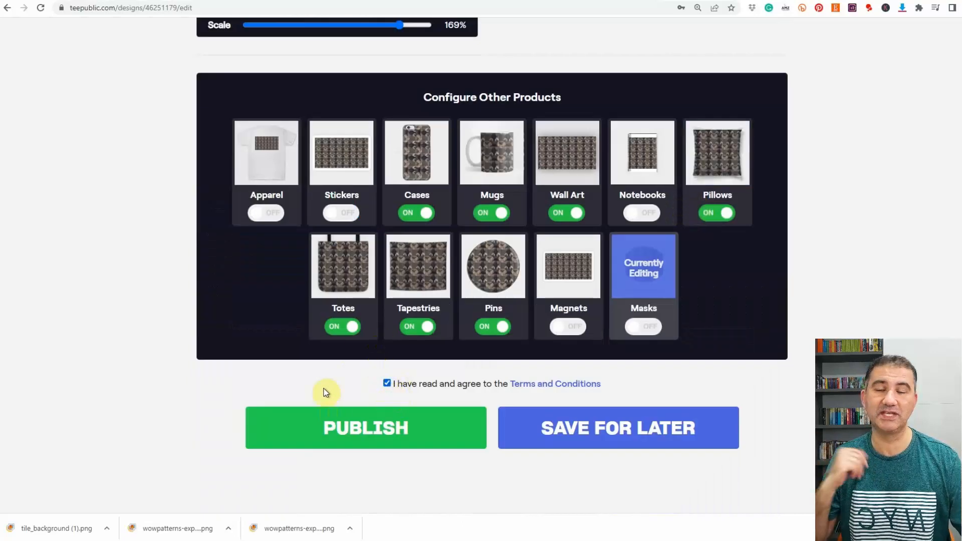